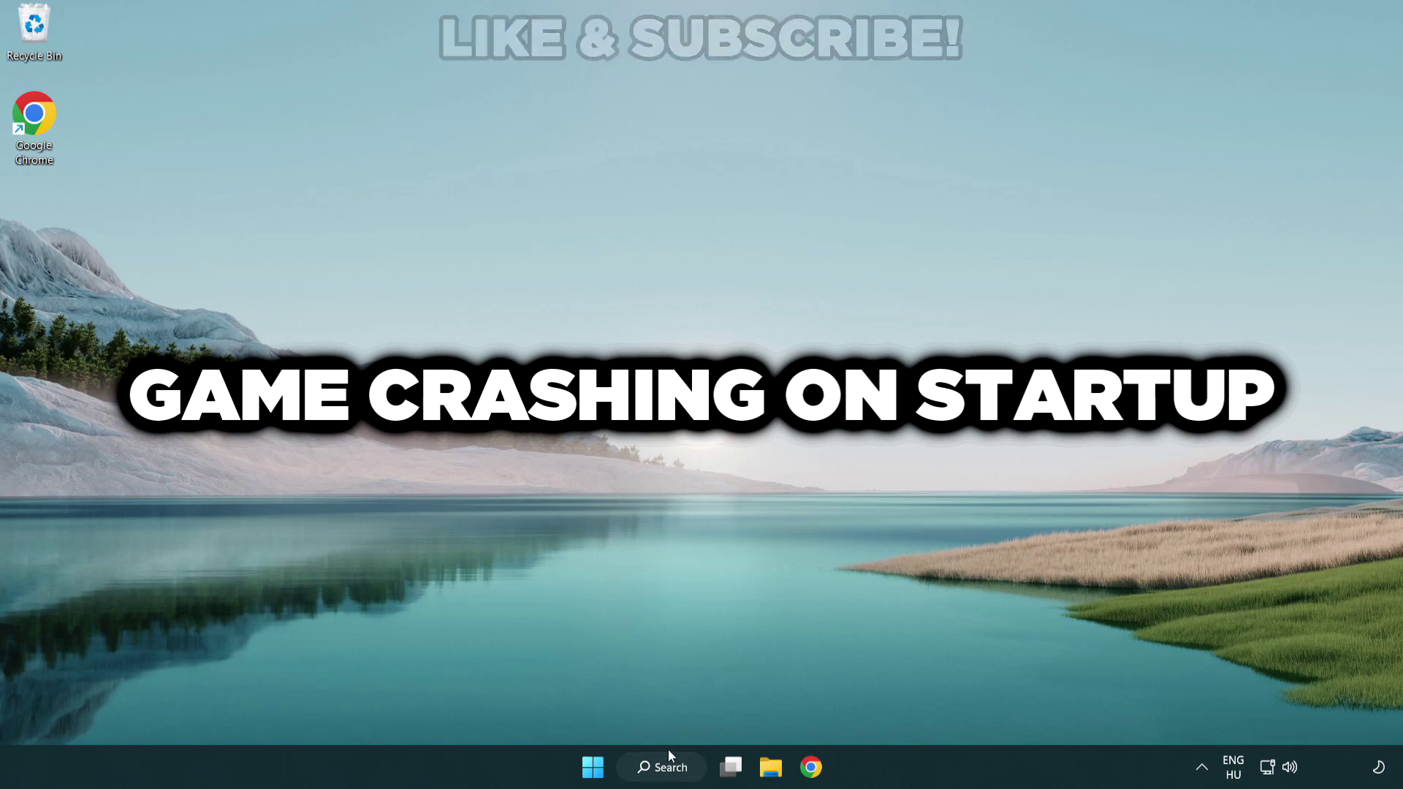
Bring up Windows Search to look up Device Manager.
click(676, 772)
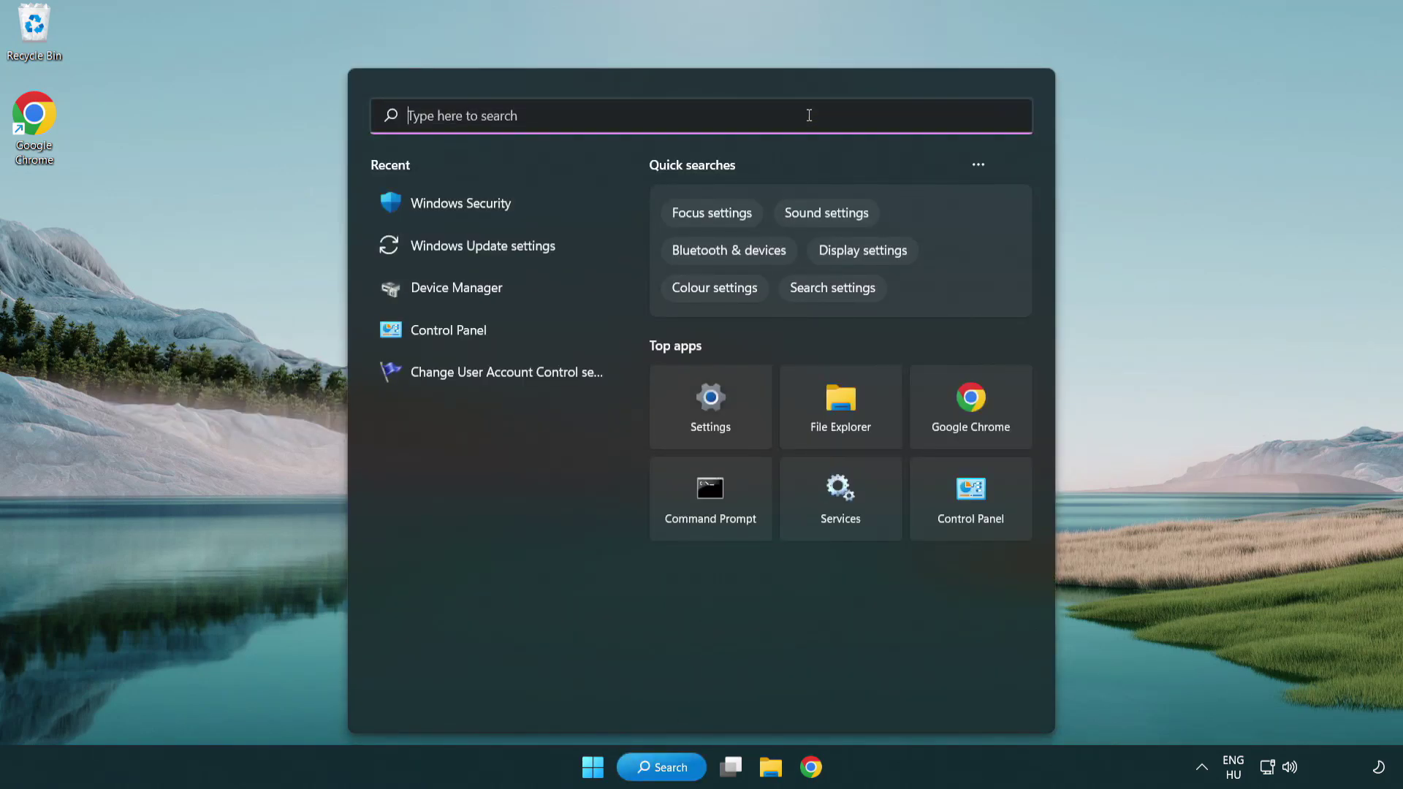
text(device m)
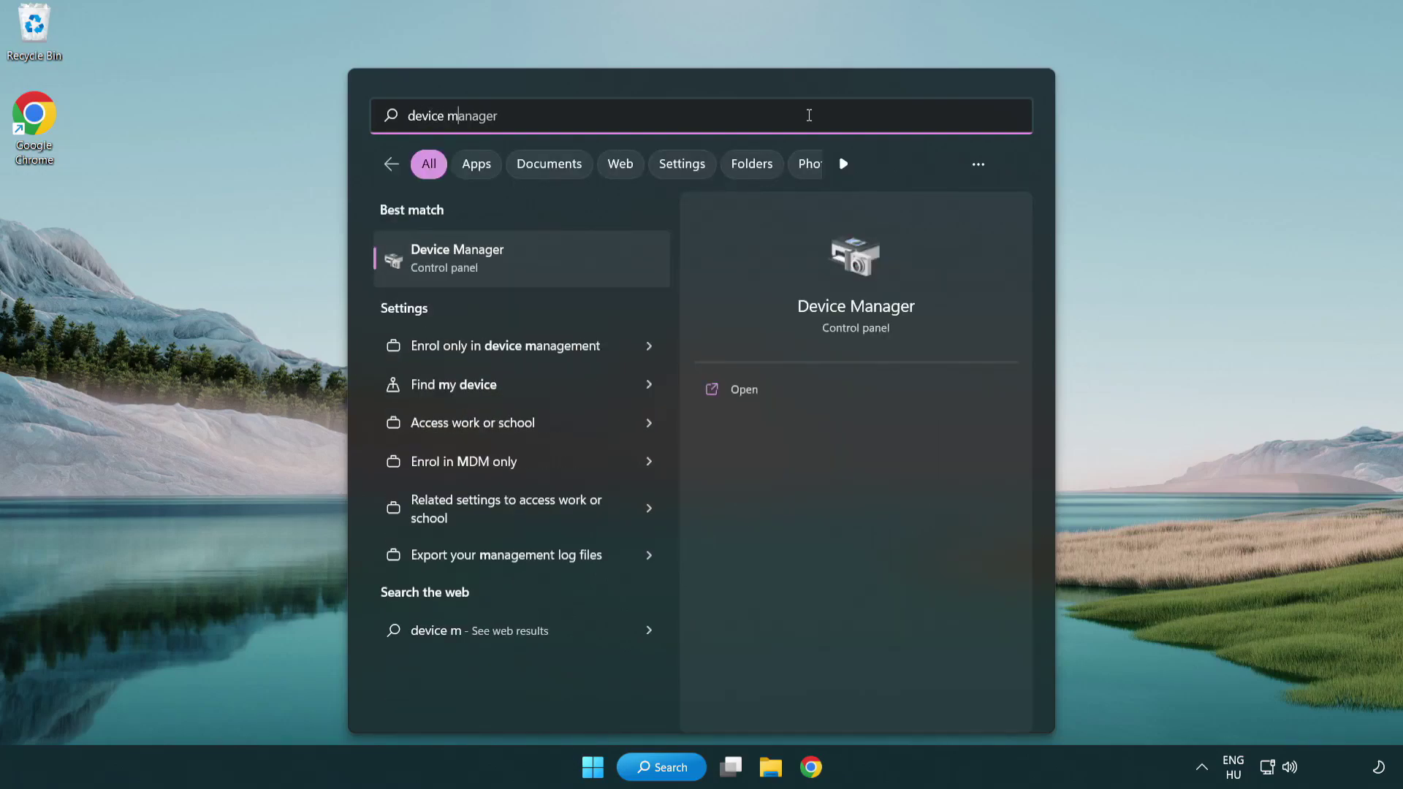
text(anager)
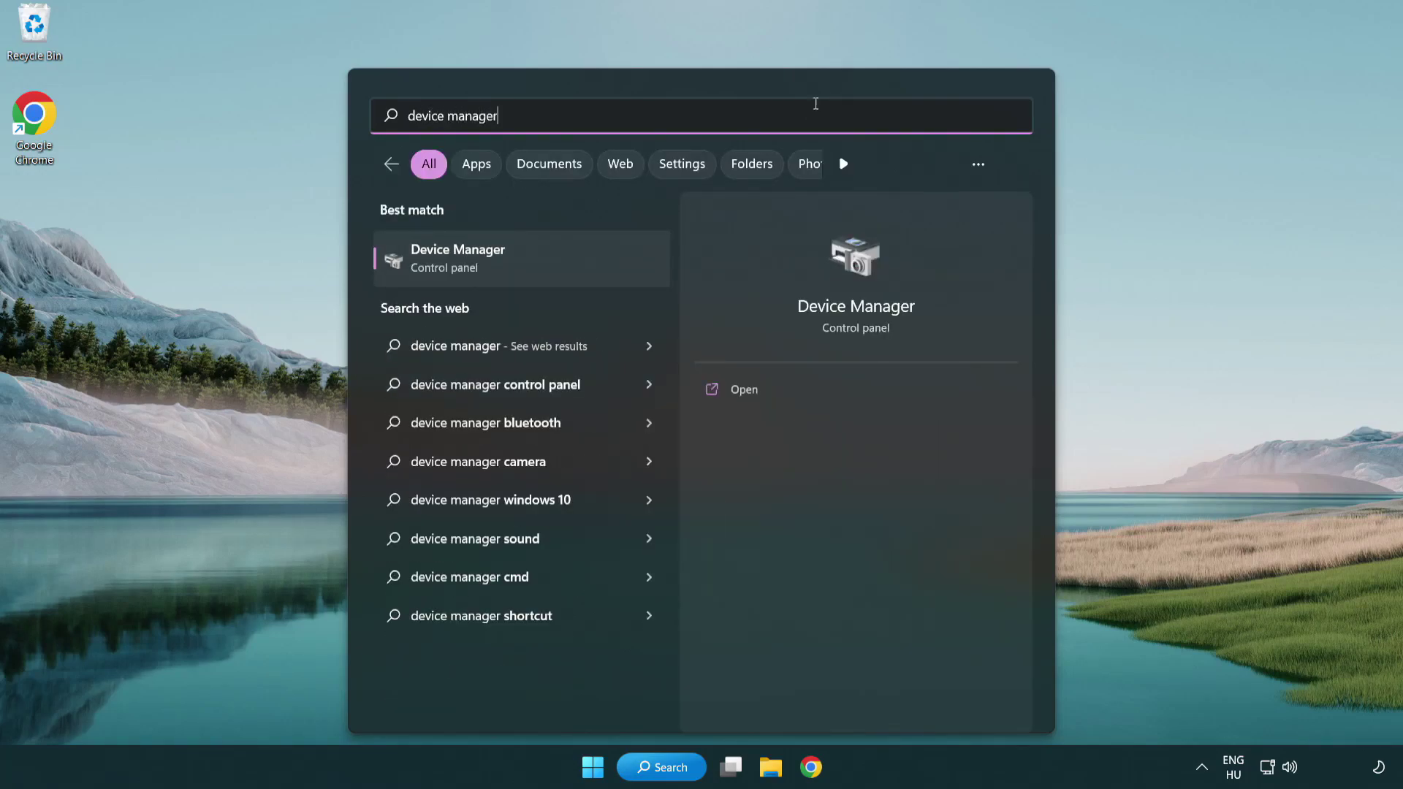
Launch Device Manager from the search results and centre its window.
click(559, 264)
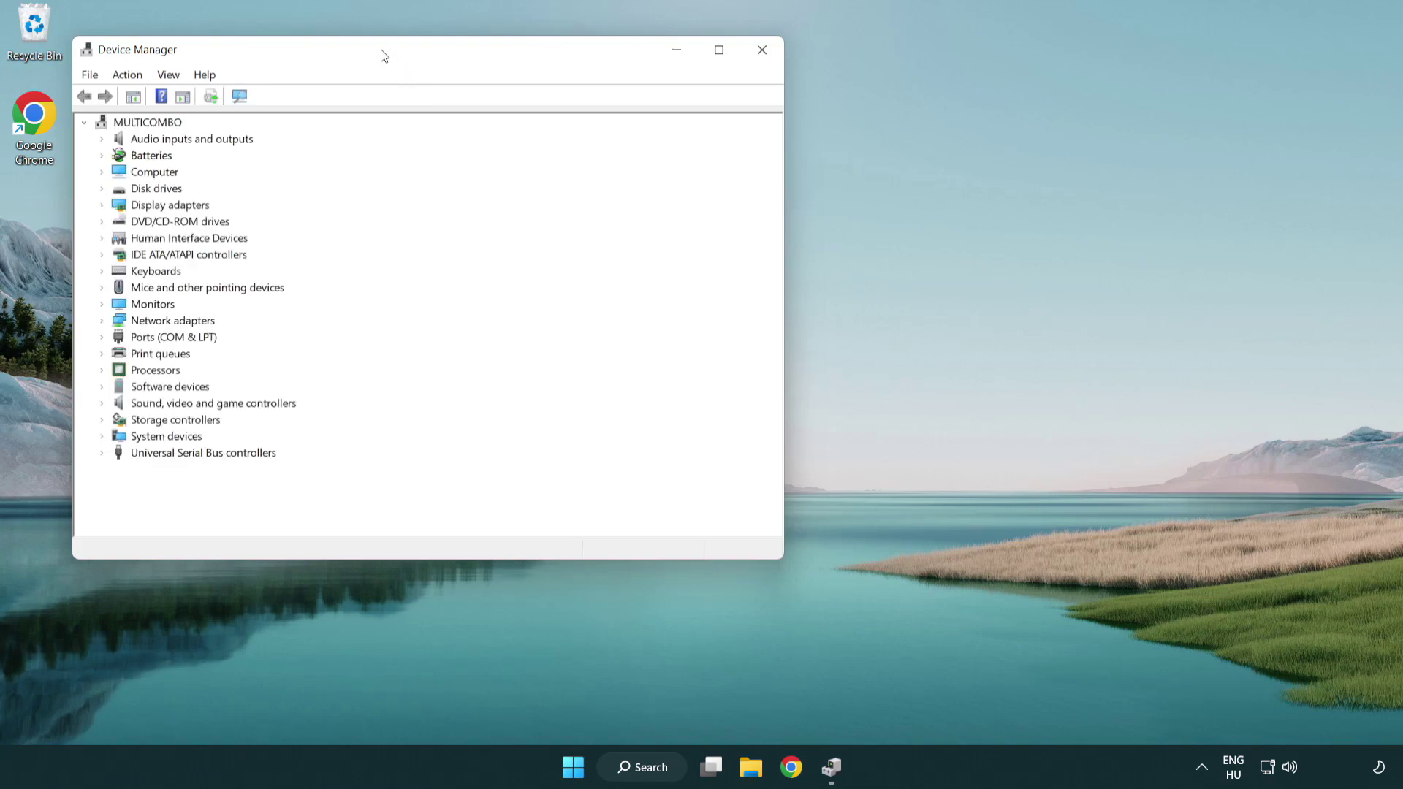
drag(382, 55, 616, 139)
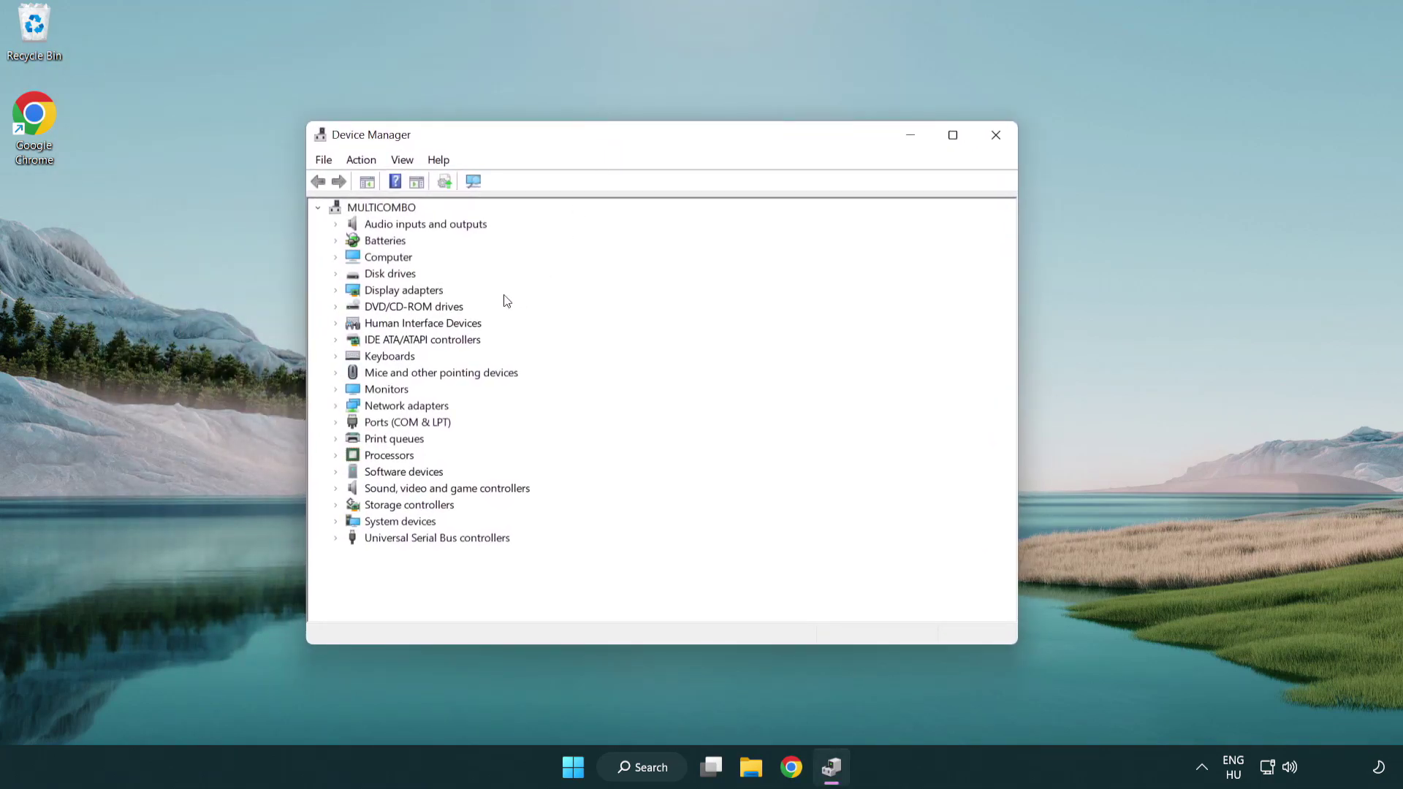
Expand Display adapters and bring up the actions for the VMware SVGA 3D device.
click(412, 293)
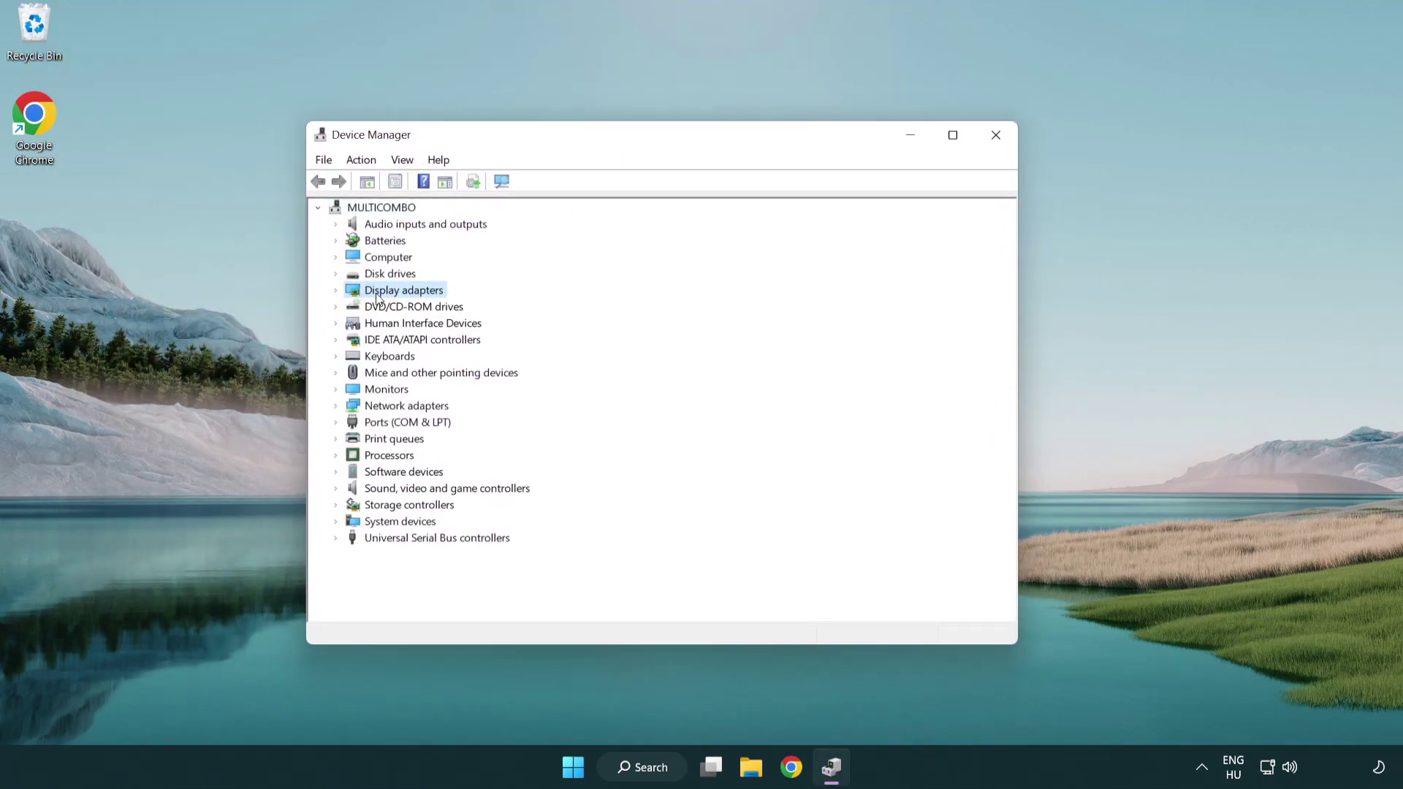
click(337, 294)
click(393, 312)
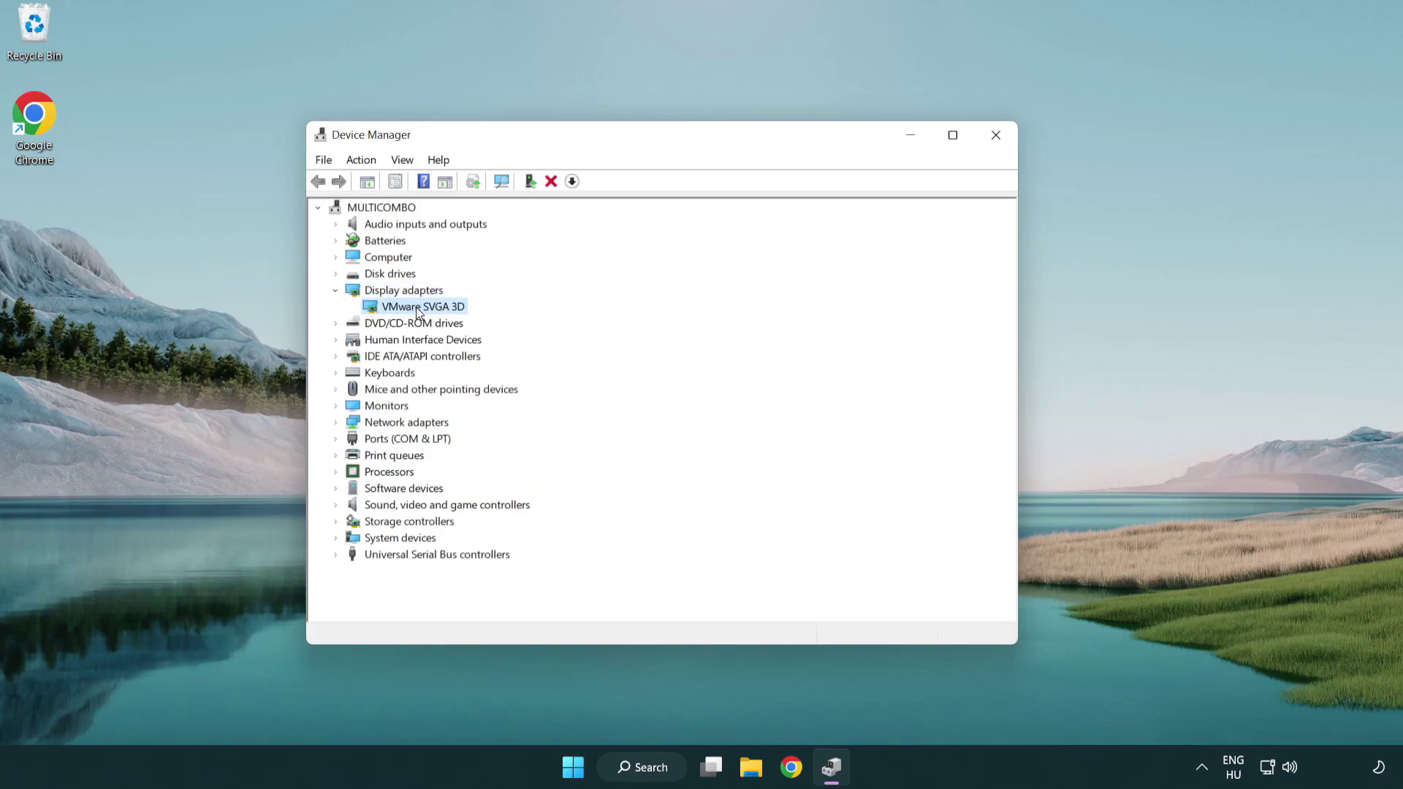
right_click(418, 313)
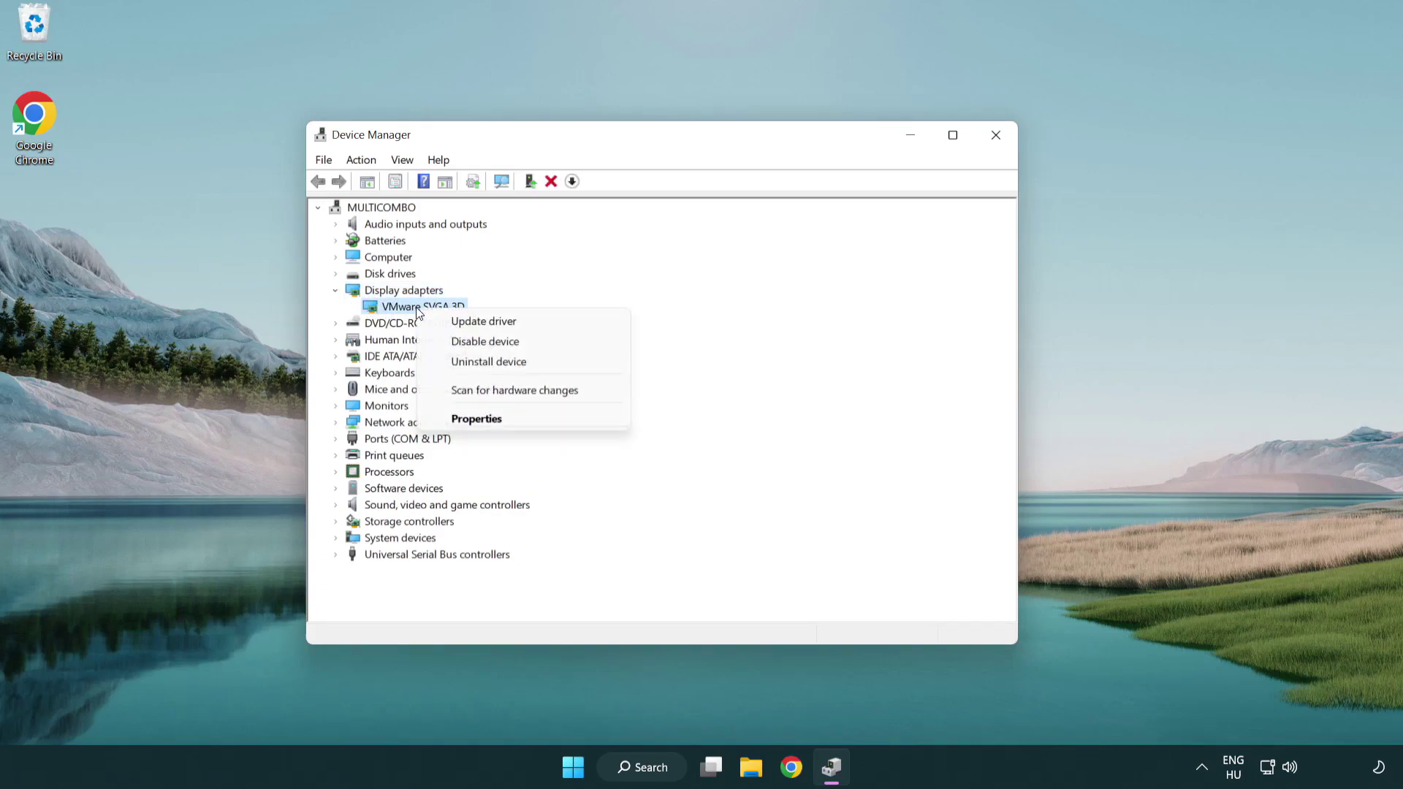
Update the VMware SVGA 3D driver, letting Windows search automatically for drivers.
click(551, 319)
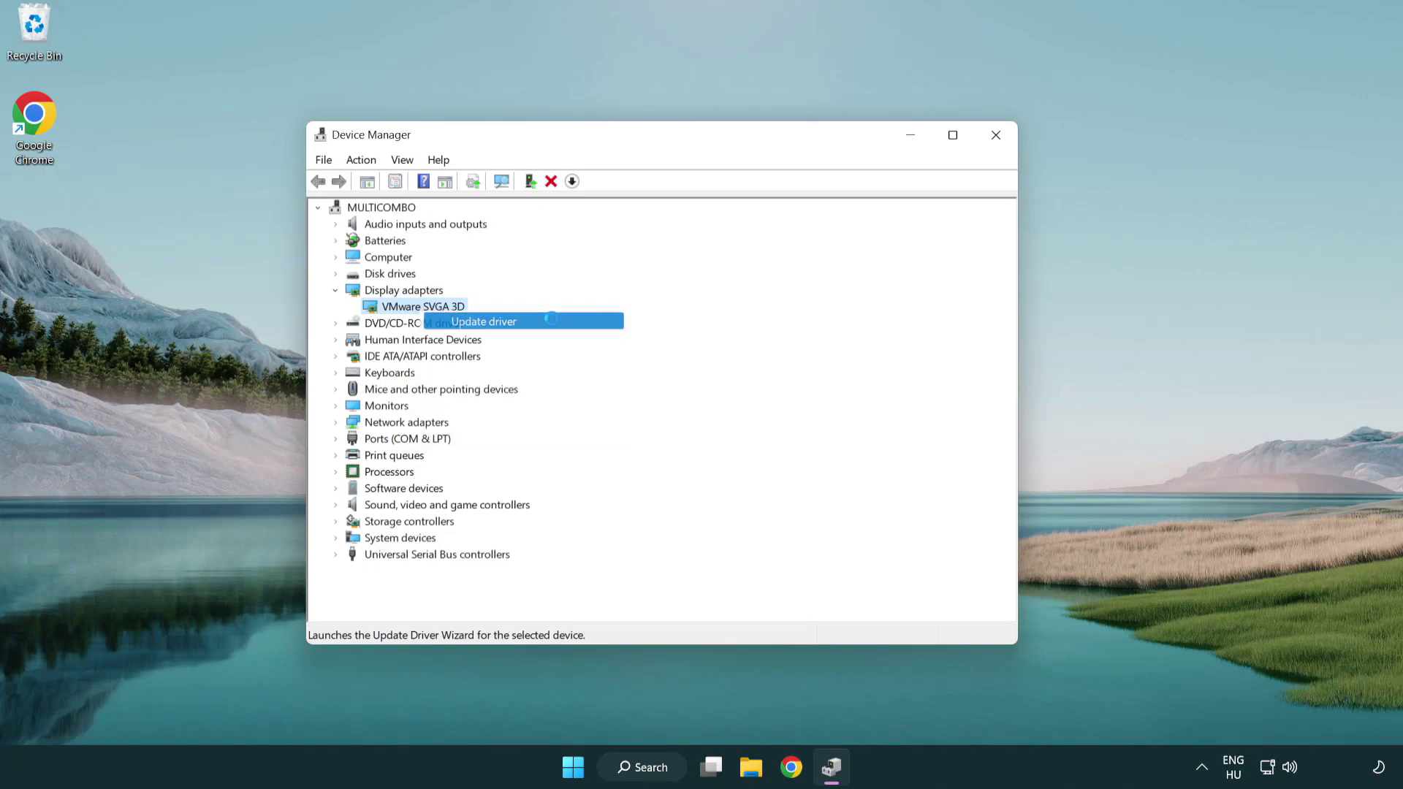
drag(580, 219, 609, 210)
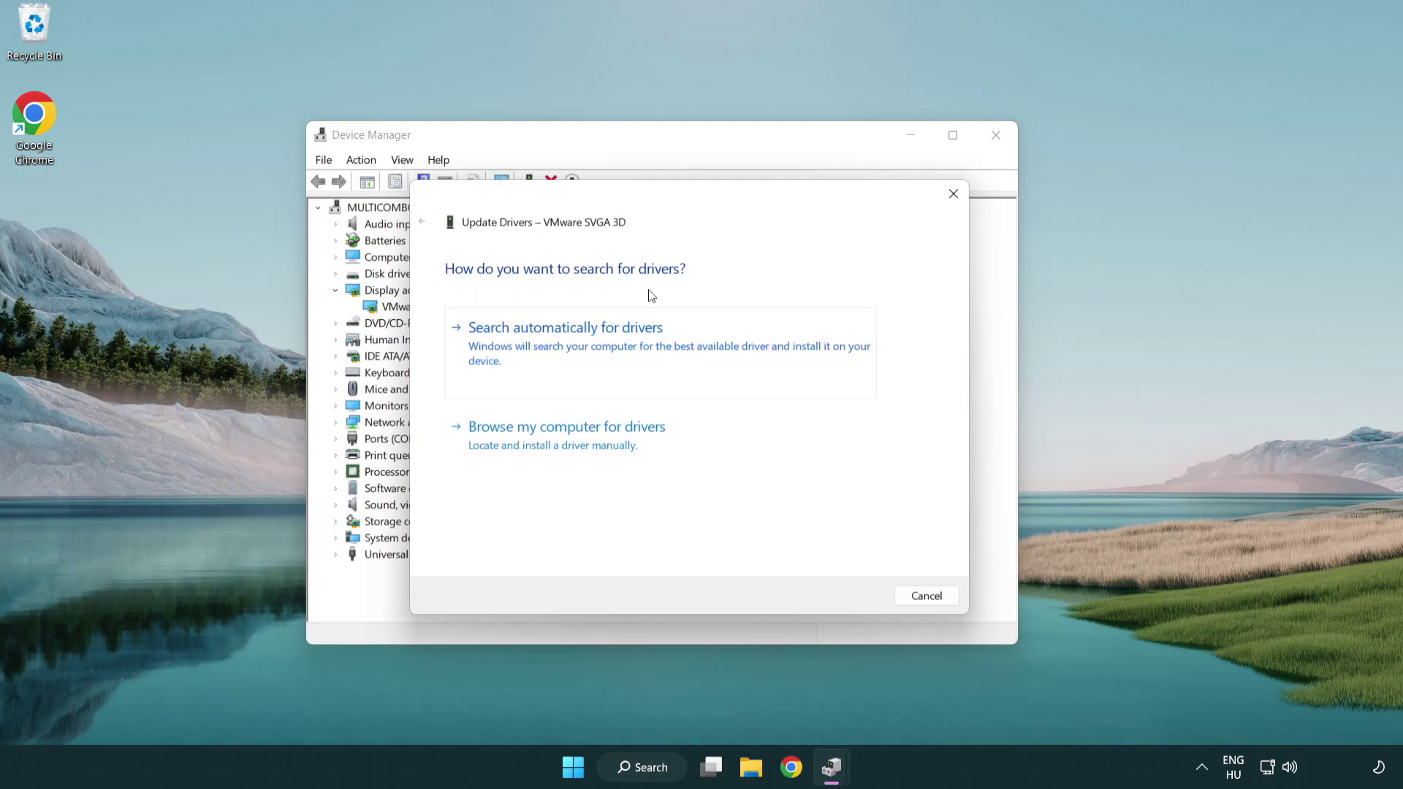
click(616, 347)
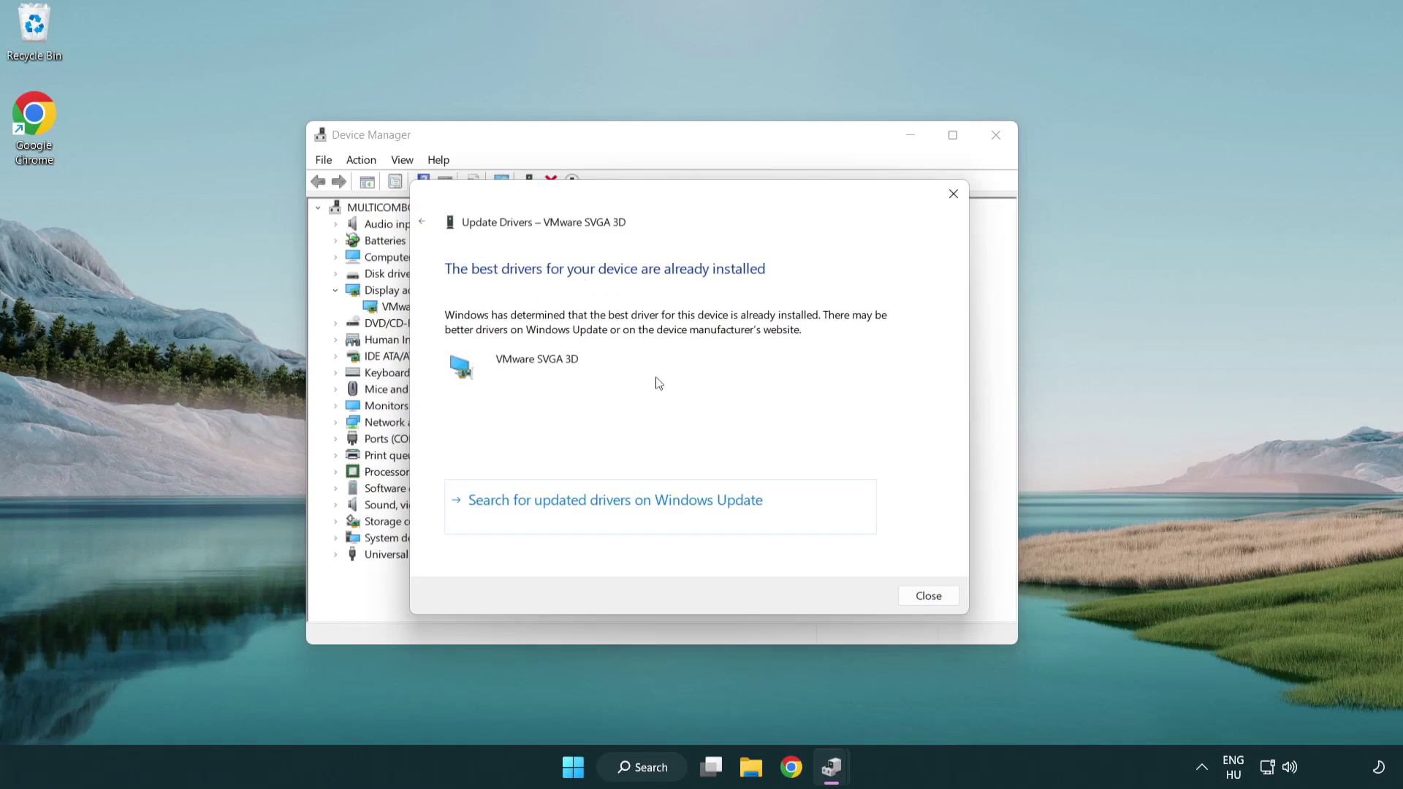
Dismiss the best-driver-already-installed result and close Device Manager.
click(931, 600)
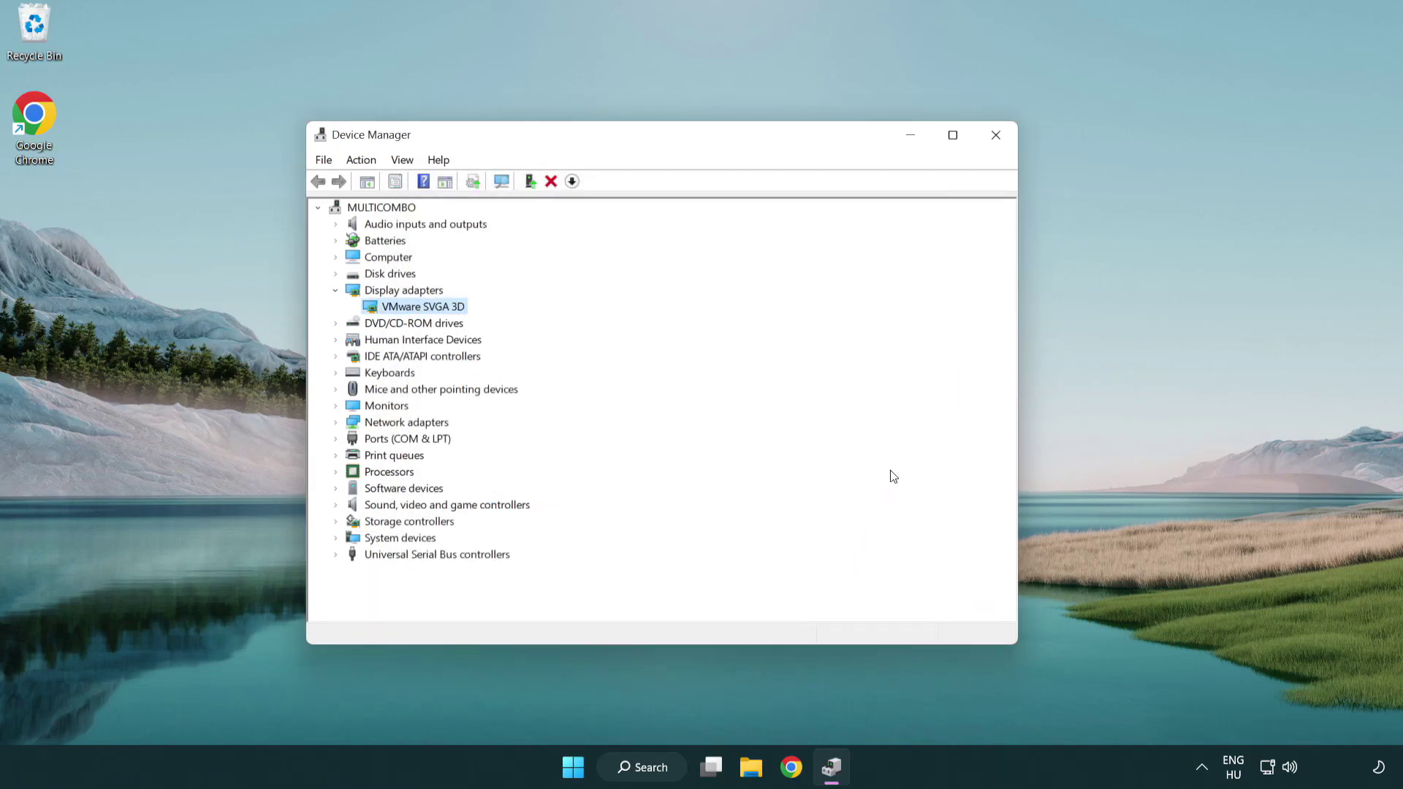
click(996, 137)
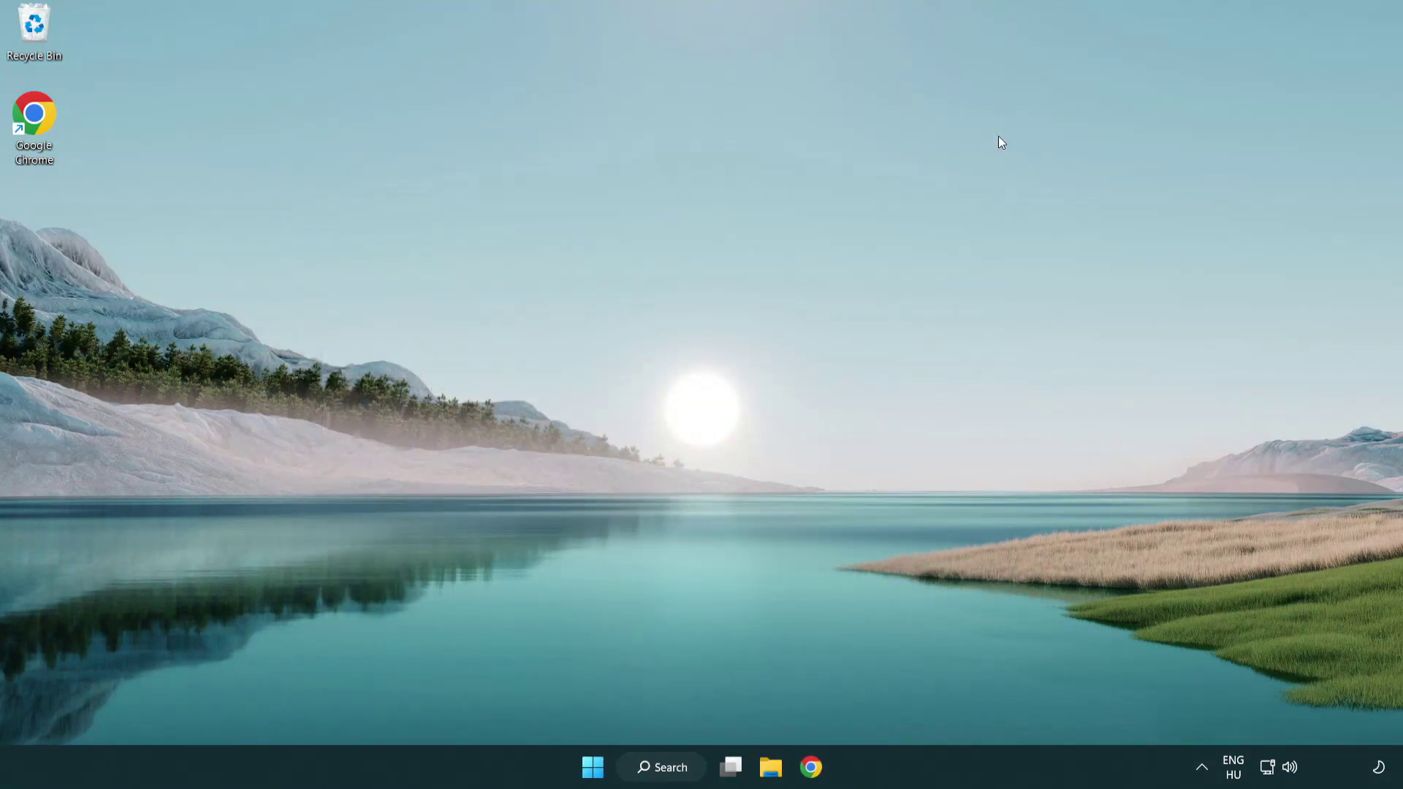
Bring up Windows Search to look up Windows Update settings.
click(674, 765)
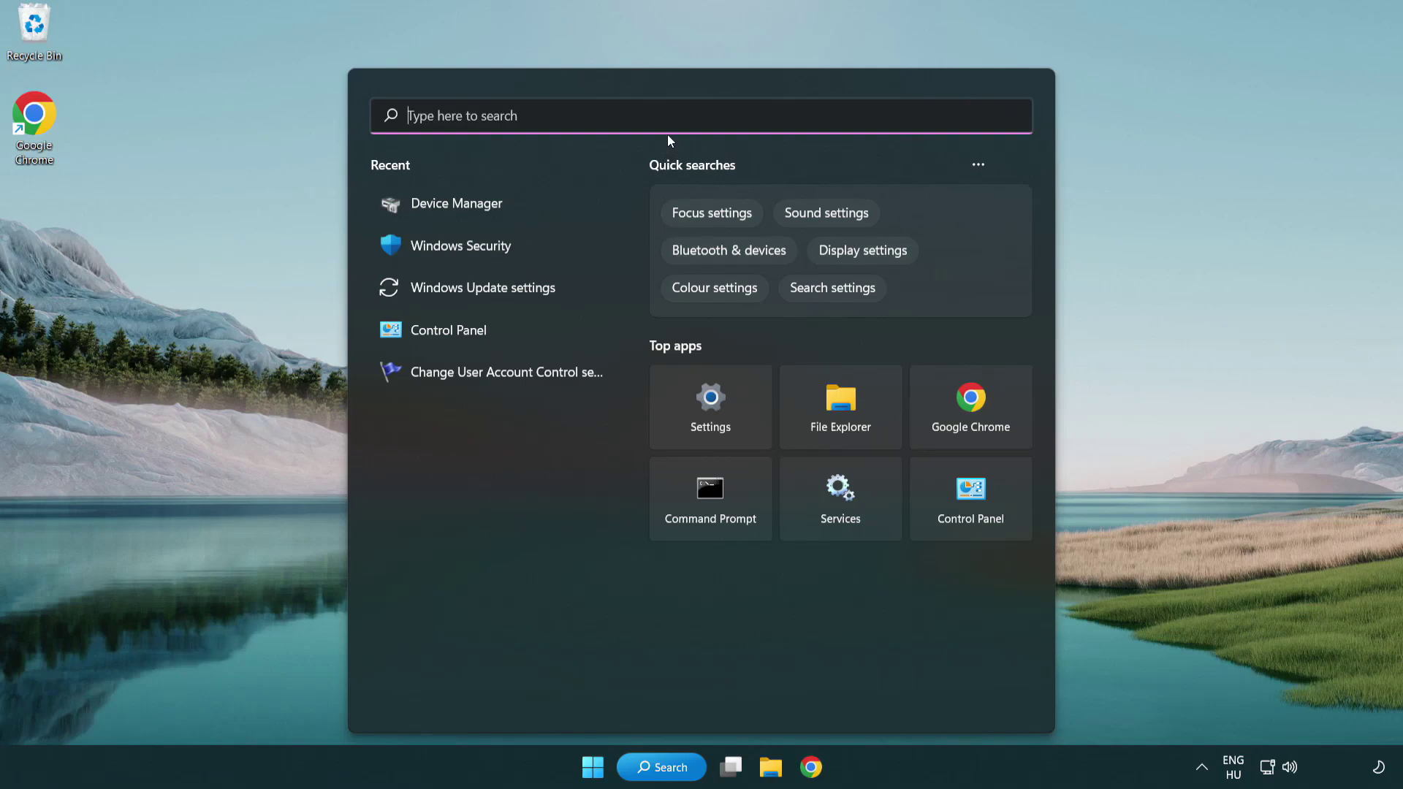
text(u)
text(pdate)
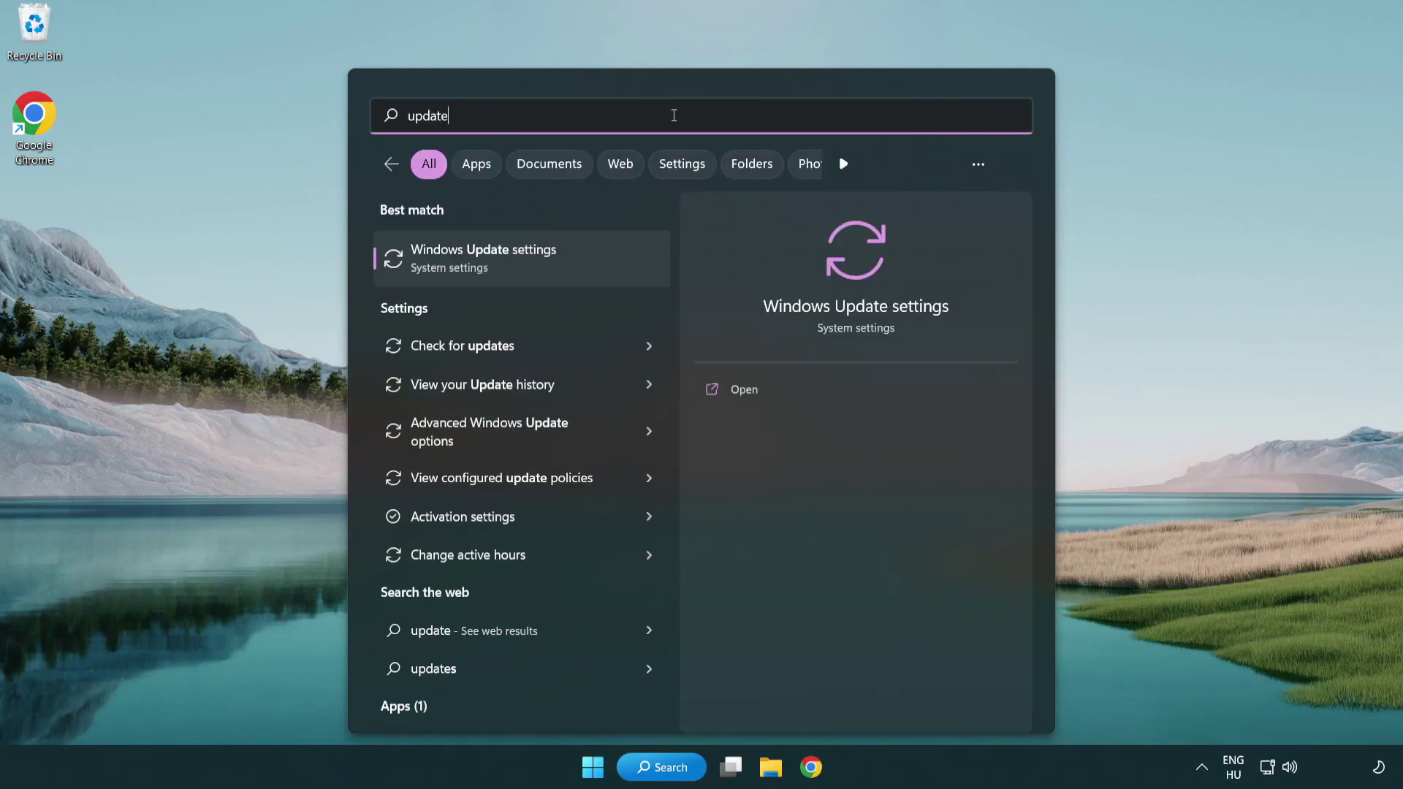
Run a Windows Update check, confirm the PC is up to date, and close Settings.
click(545, 263)
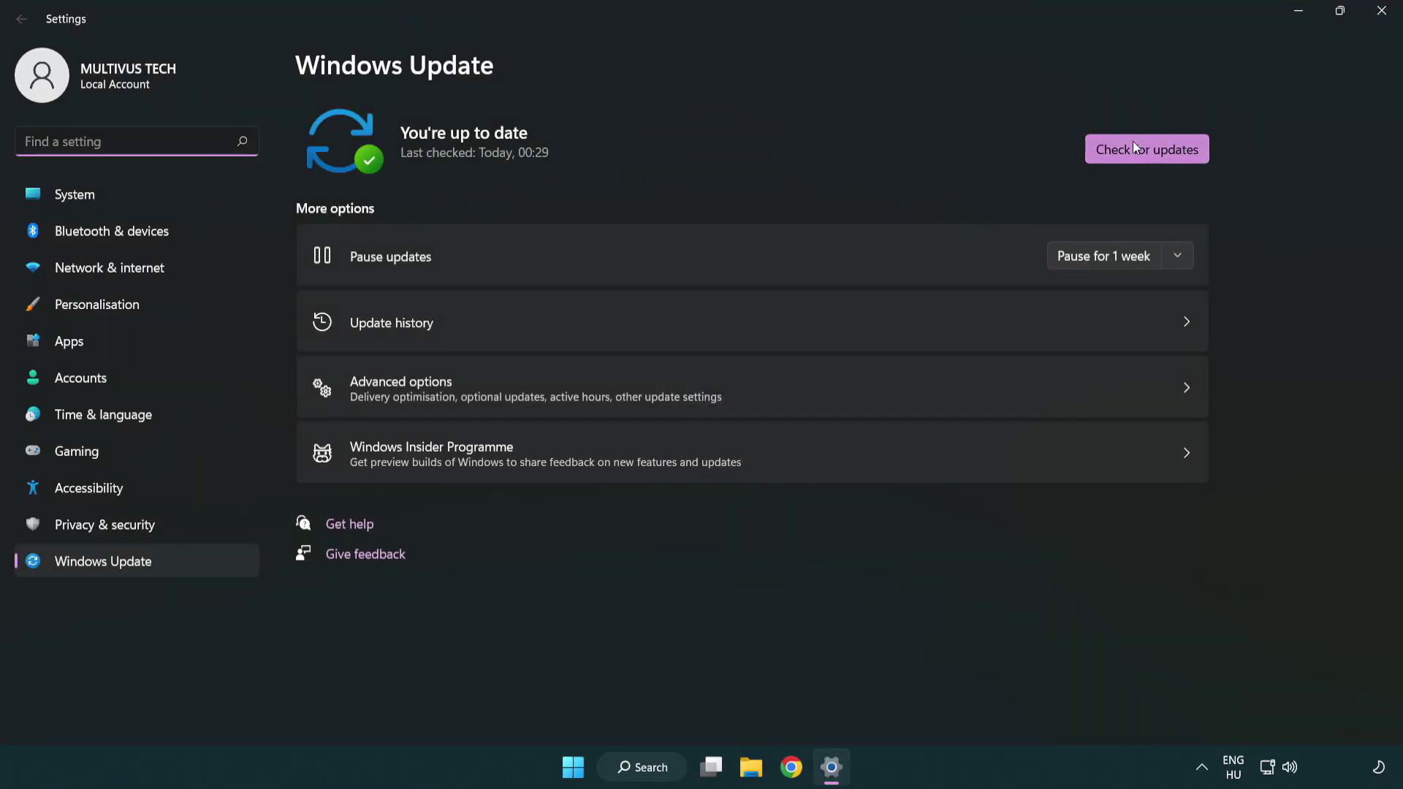
click(1171, 160)
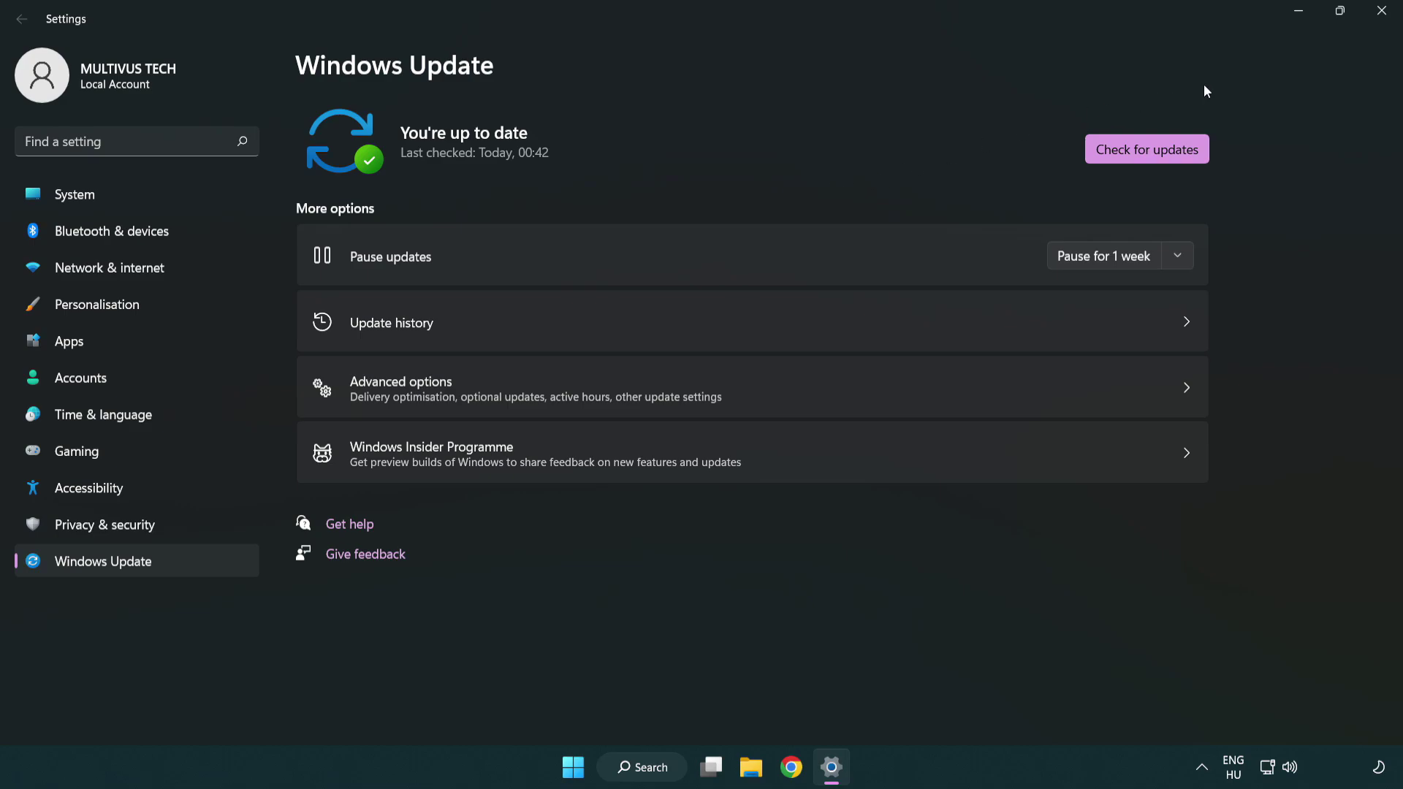
click(1378, 14)
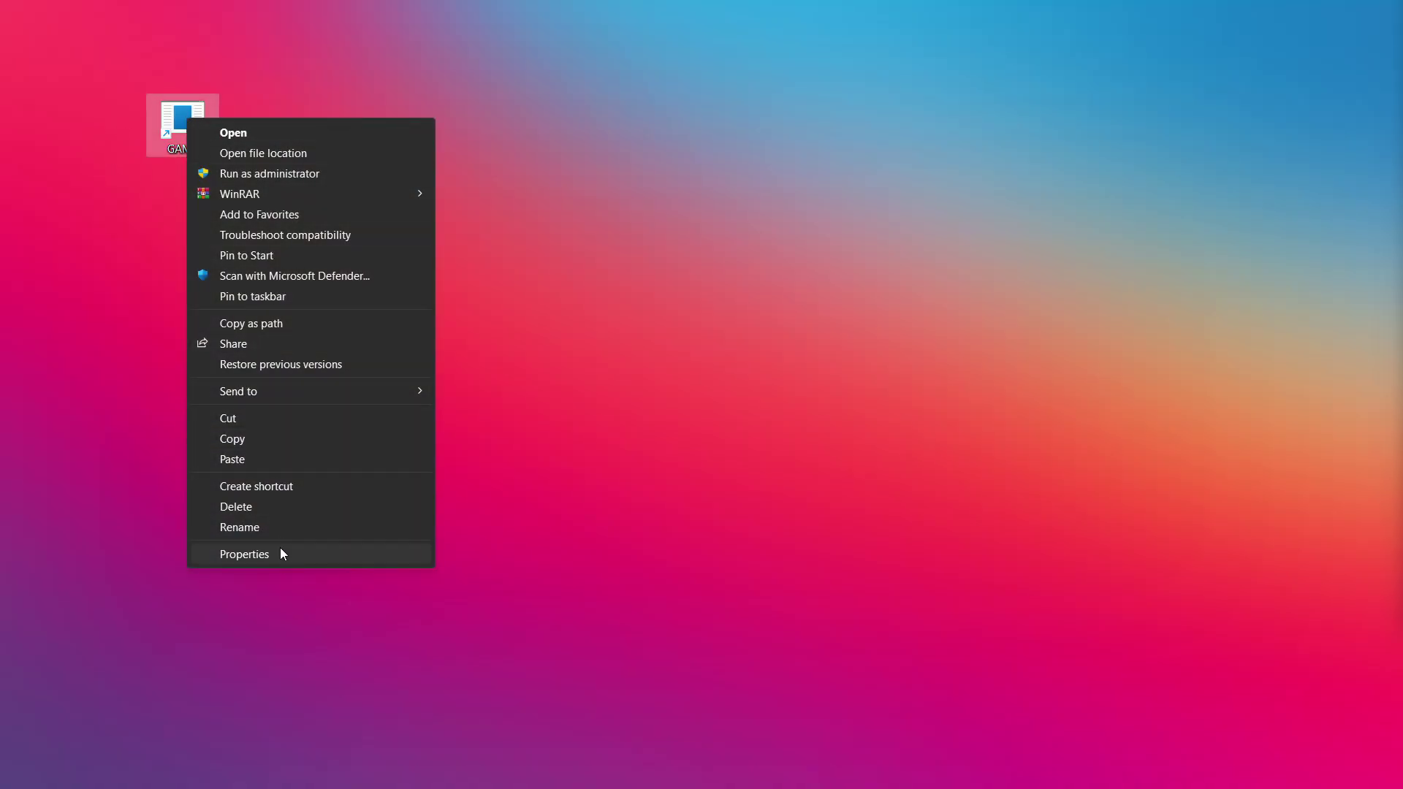
Open the GAME shortcut's Properties at its Compatibility settings.
click(368, 552)
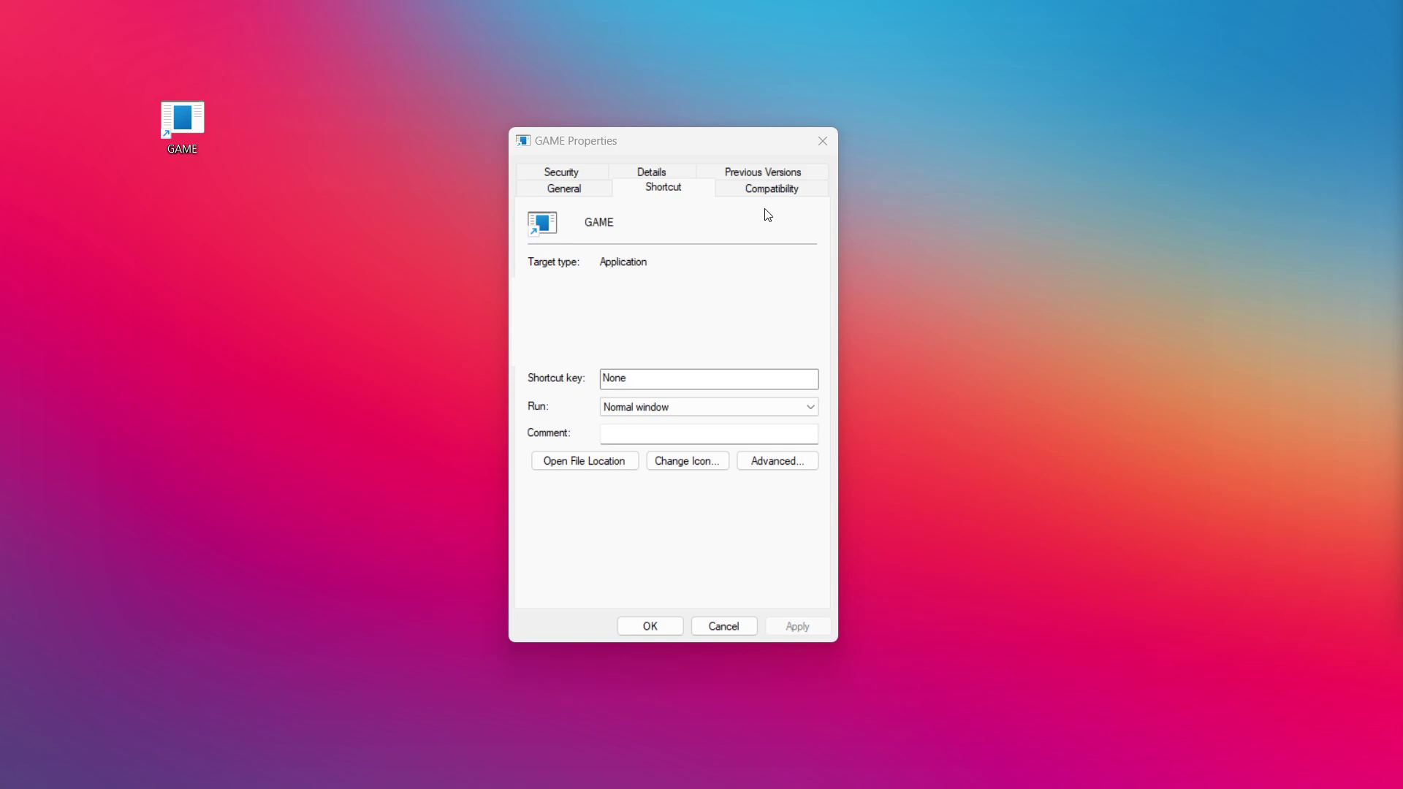
click(791, 192)
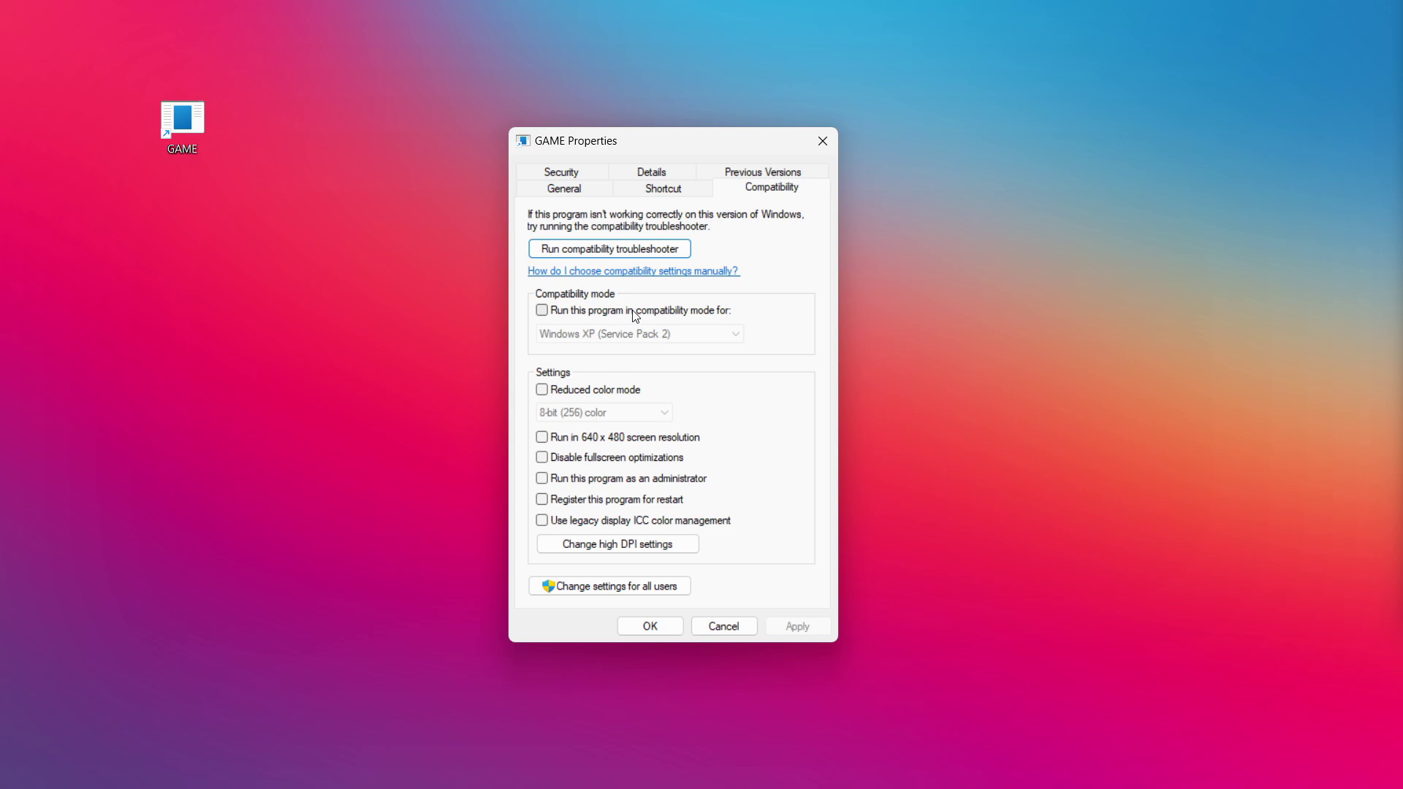
Set GAME to Windows 8 compatibility mode, run as administrator, and apply the changes.
click(633, 311)
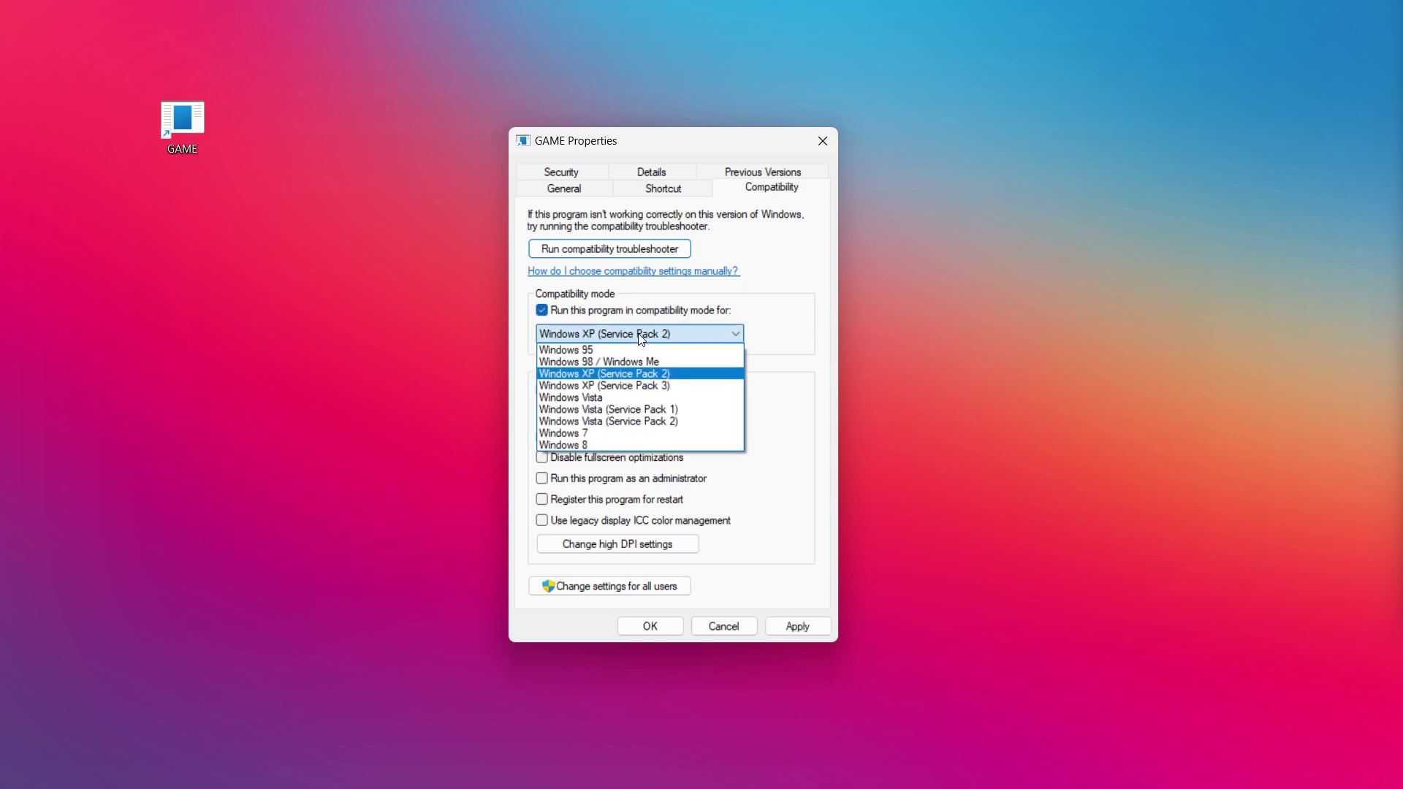
click(607, 446)
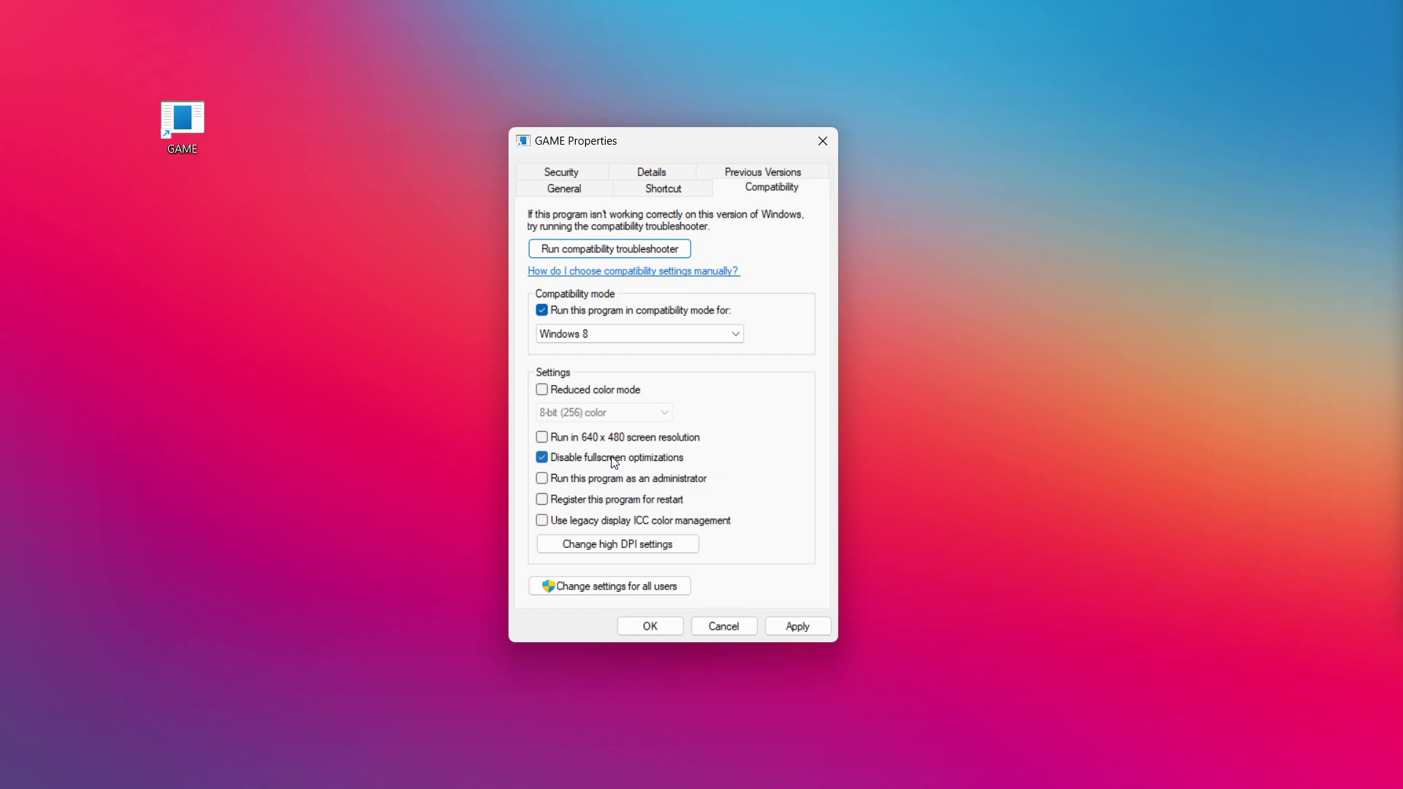
click(583, 488)
click(796, 627)
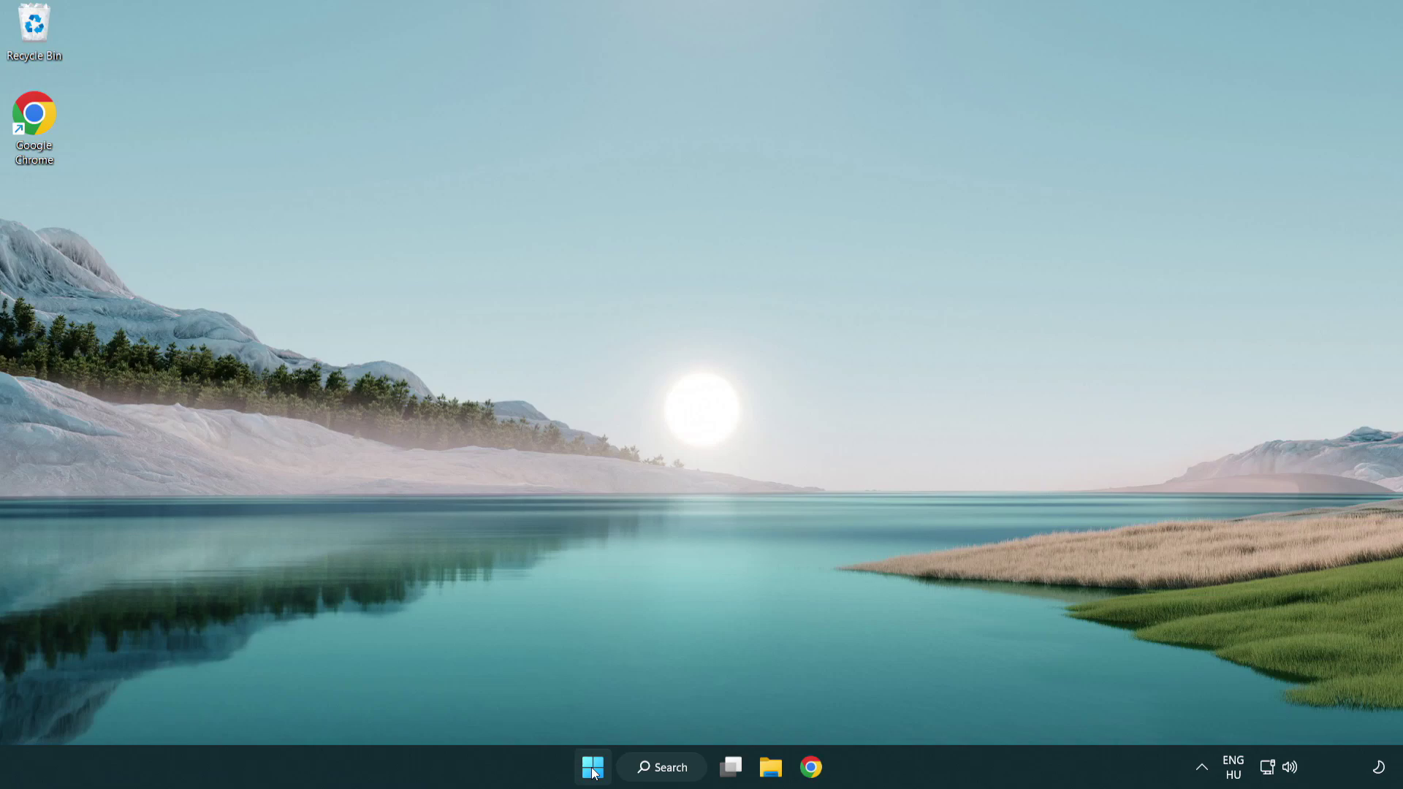
Launch Task Manager from the Start quick menu and show its Startup apps list.
right_click(601, 773)
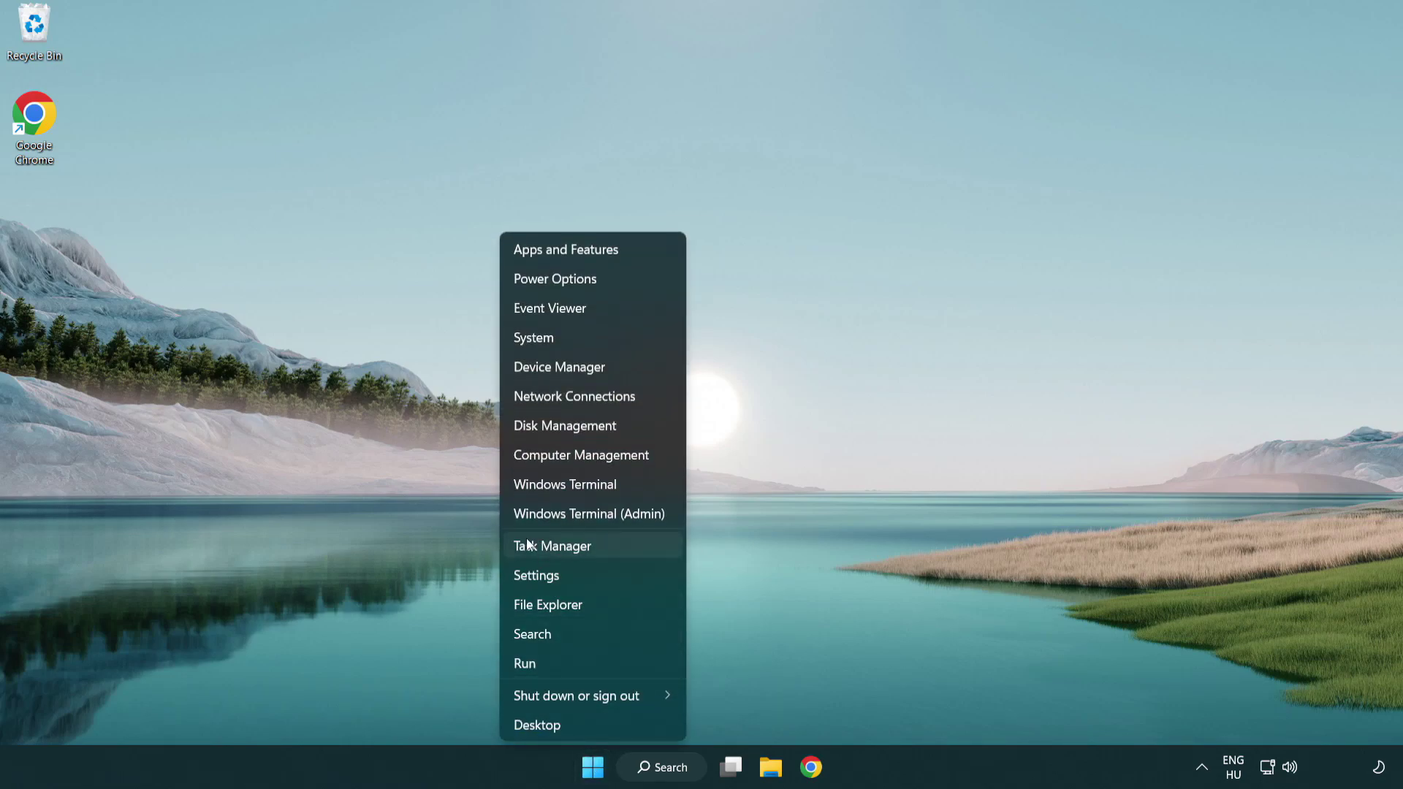
click(620, 547)
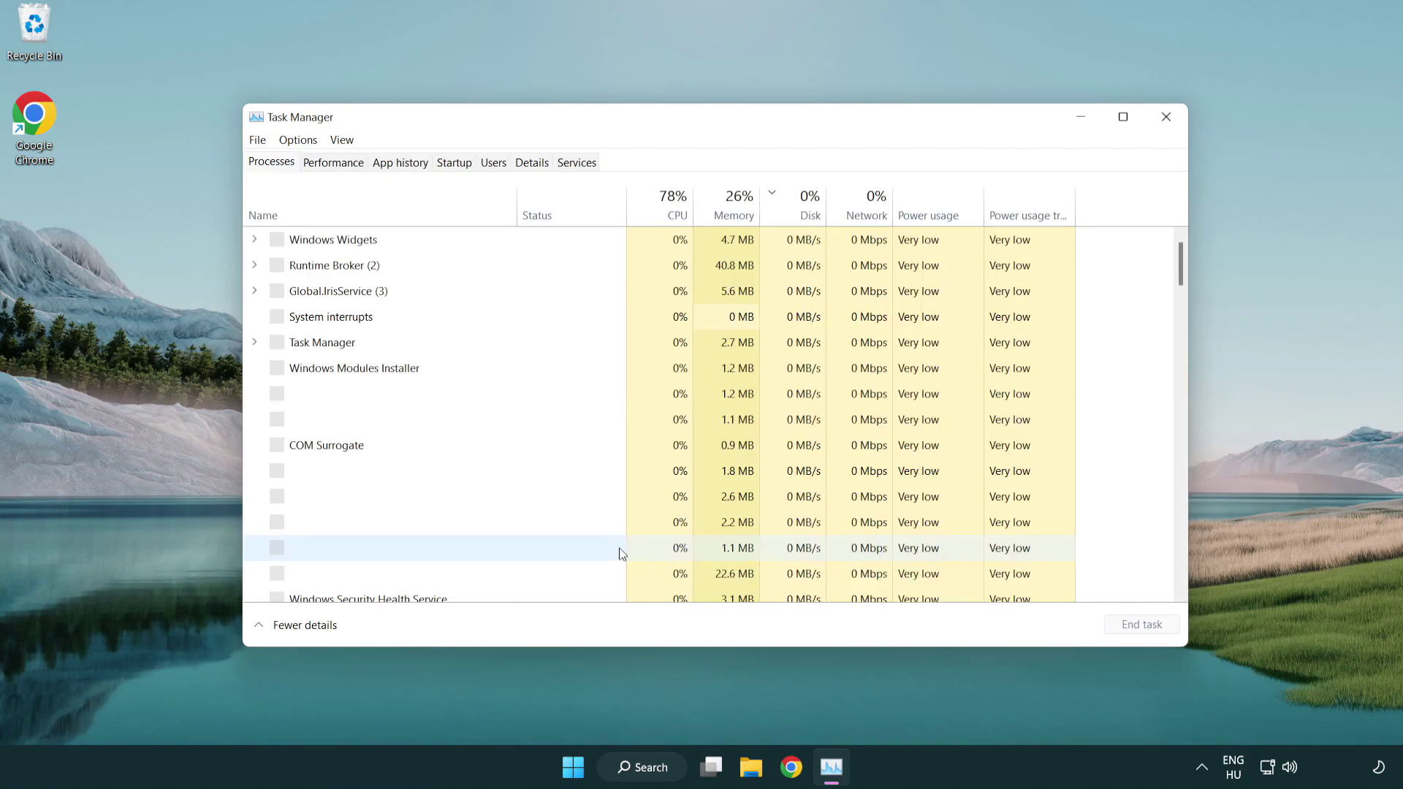
click(458, 165)
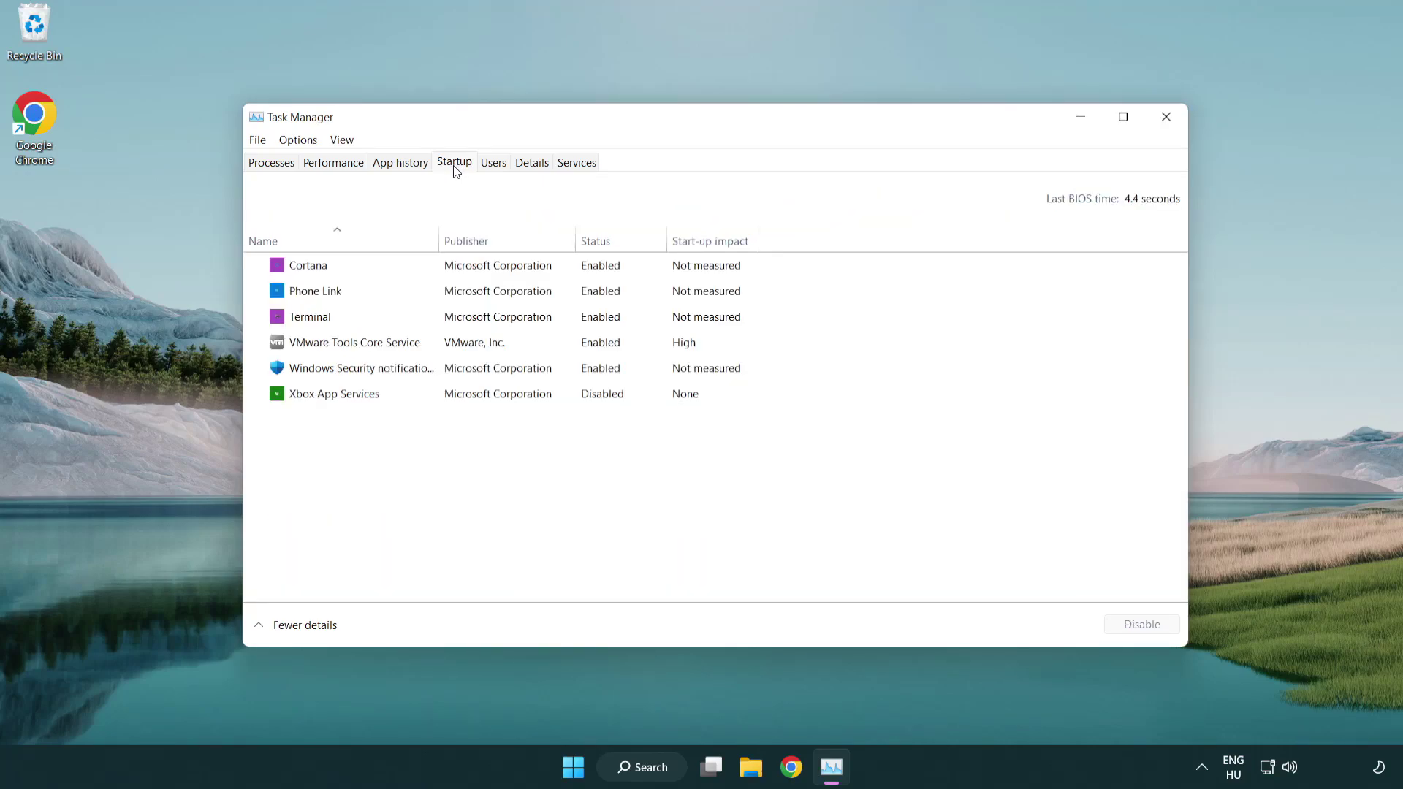
Disable Terminal, Phone Link, Cortana and Windows Security notification at startup, then close Task Manager.
click(459, 319)
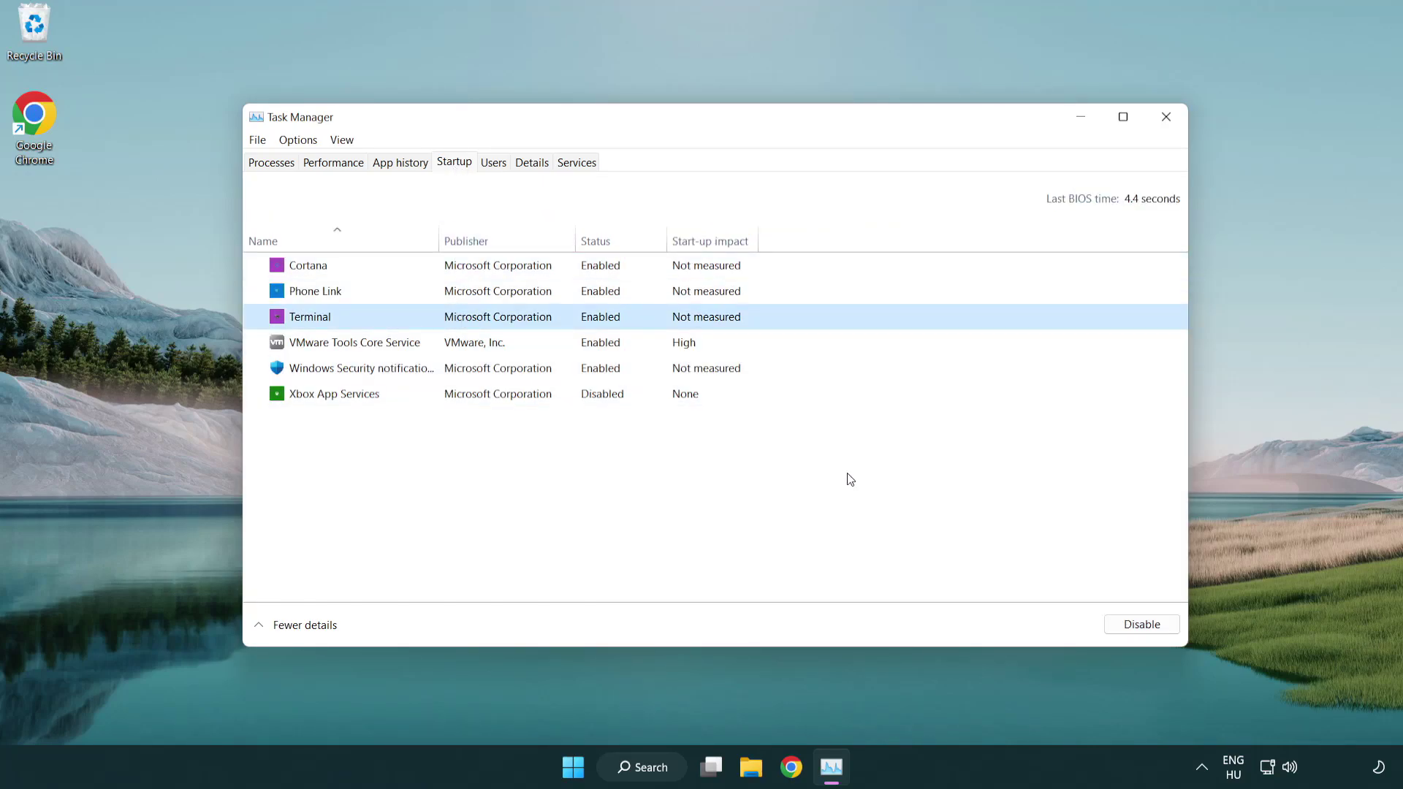
click(1109, 624)
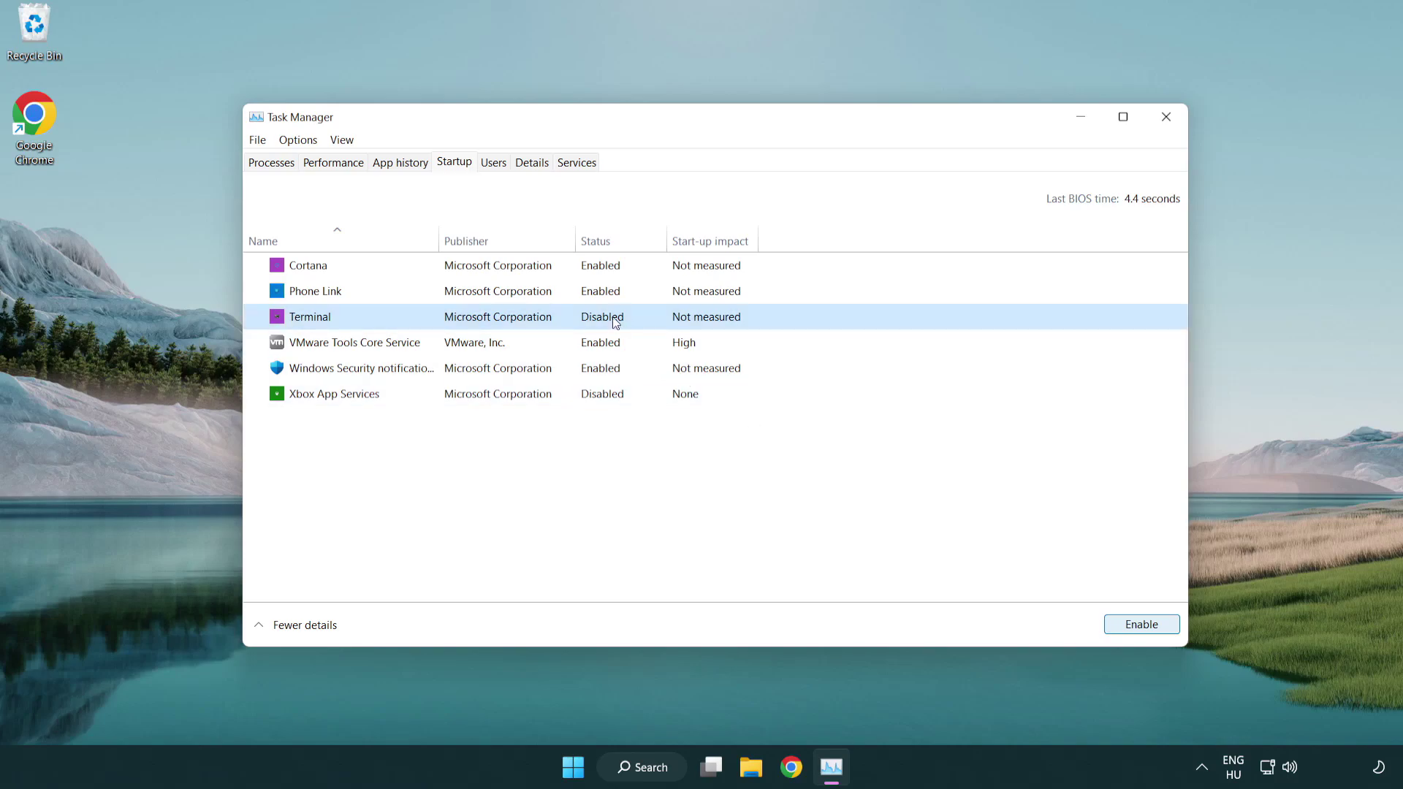
click(586, 297)
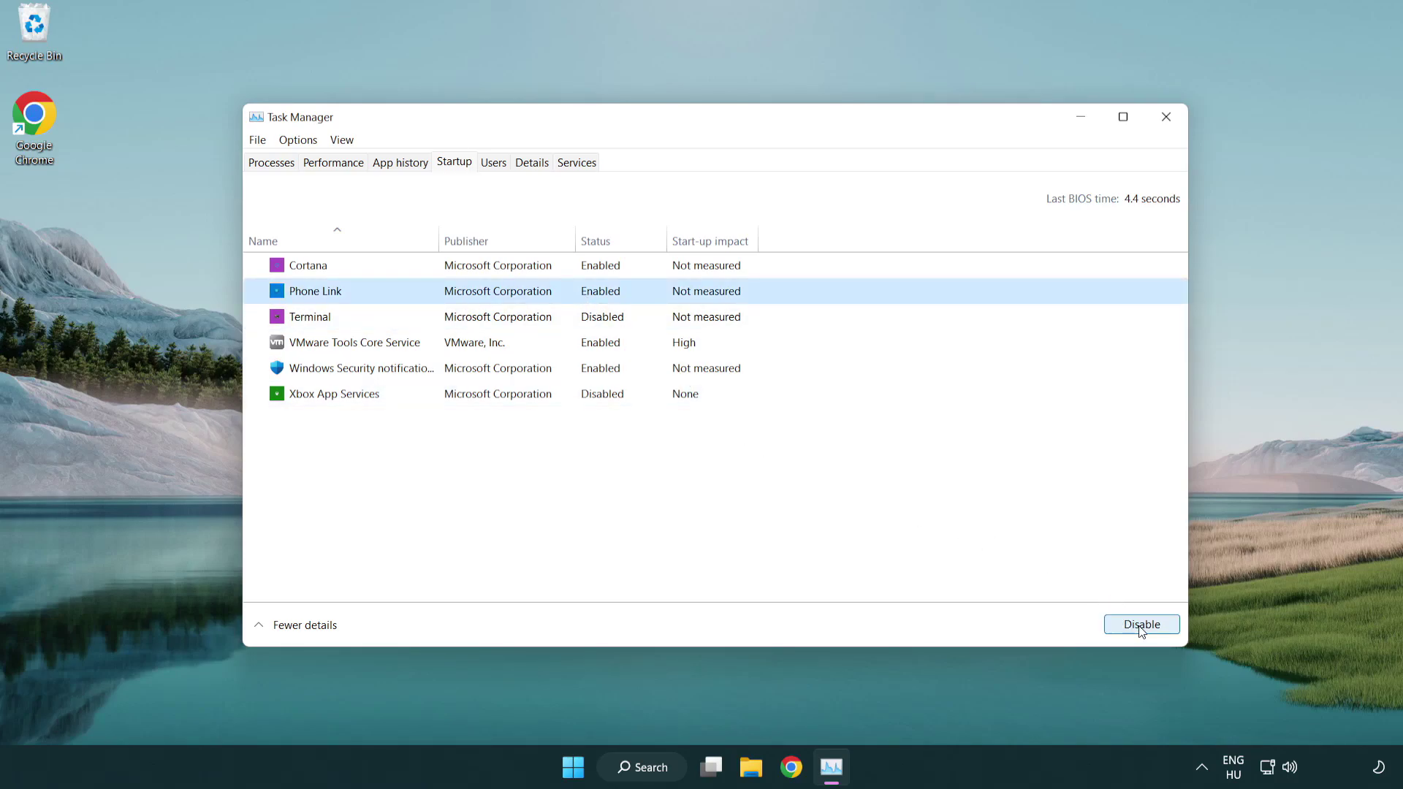
click(1140, 625)
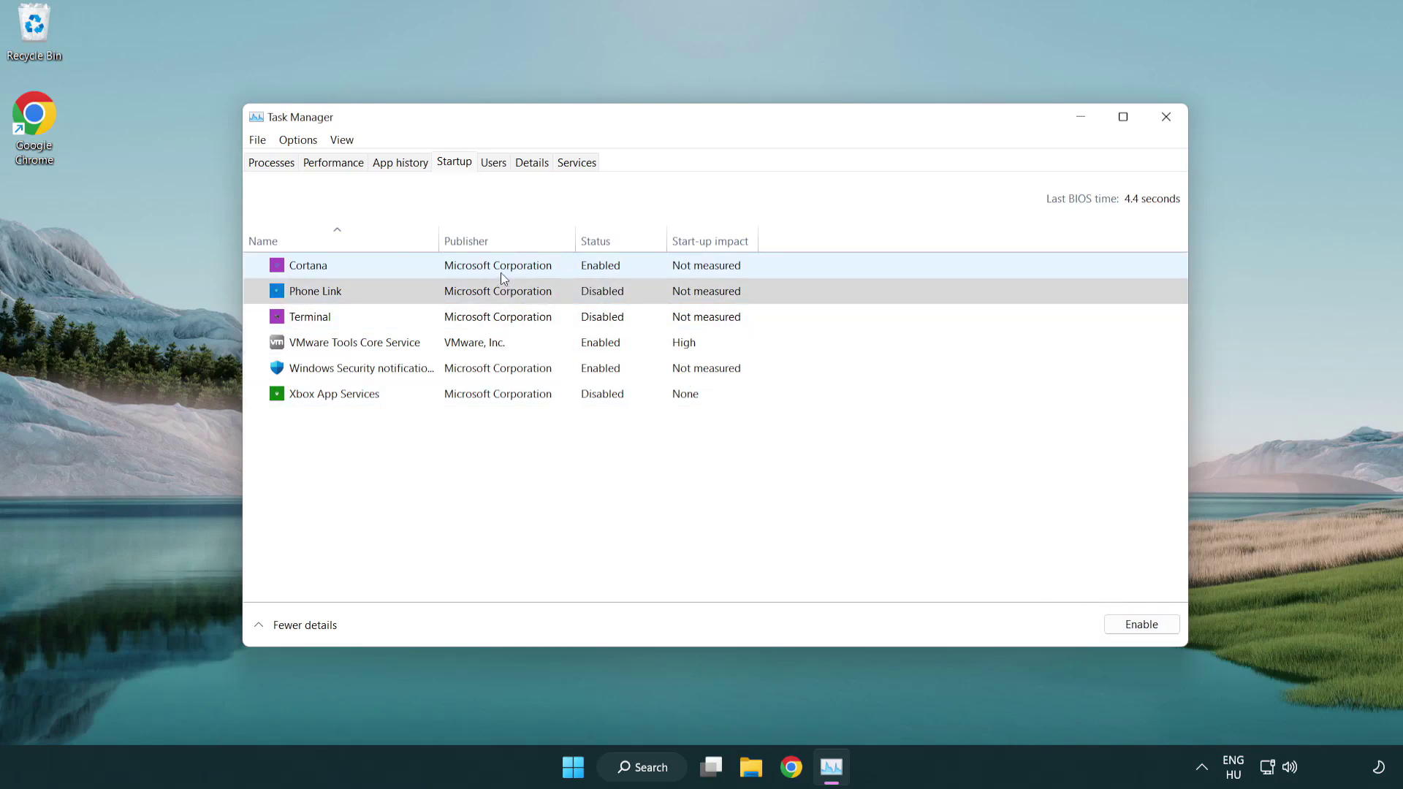
click(501, 272)
click(1122, 621)
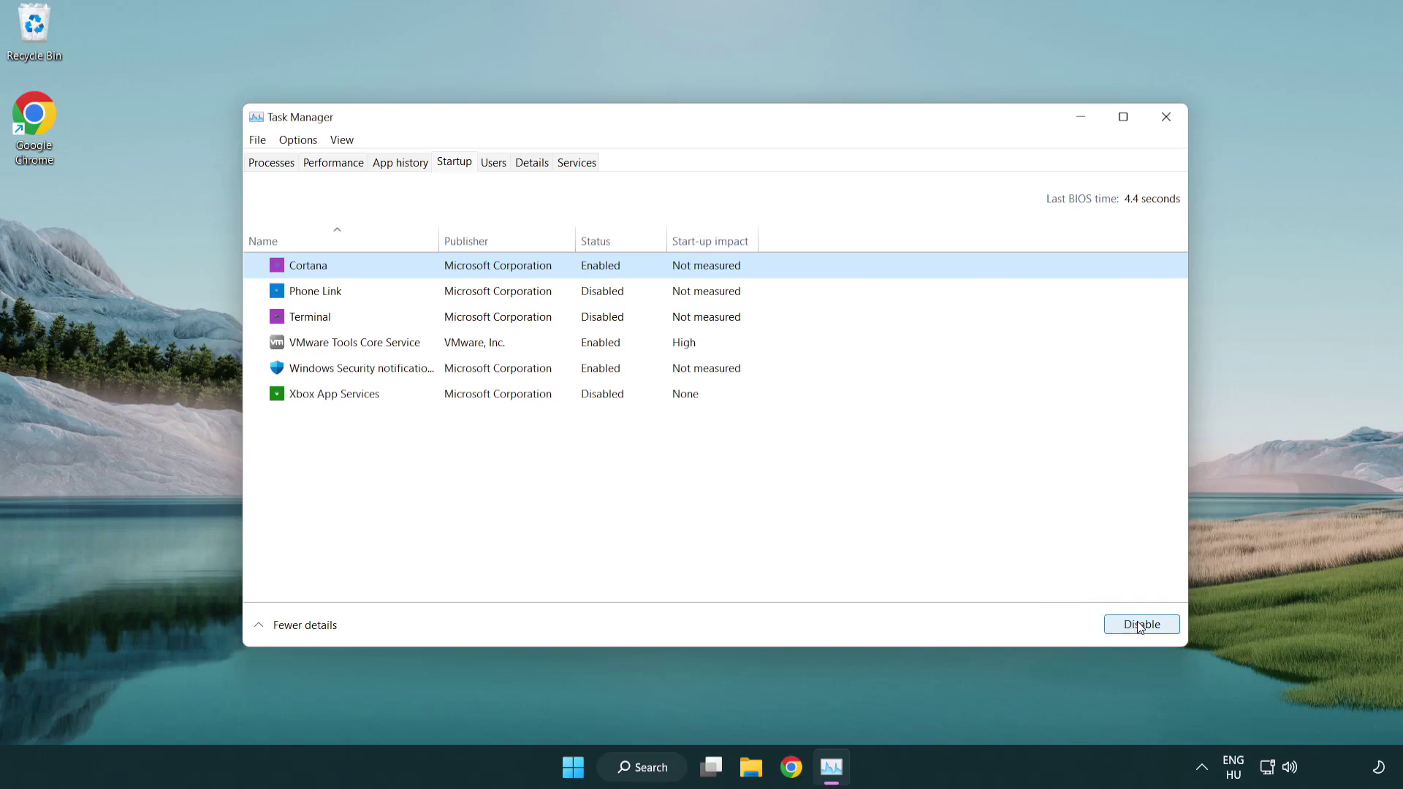
click(666, 378)
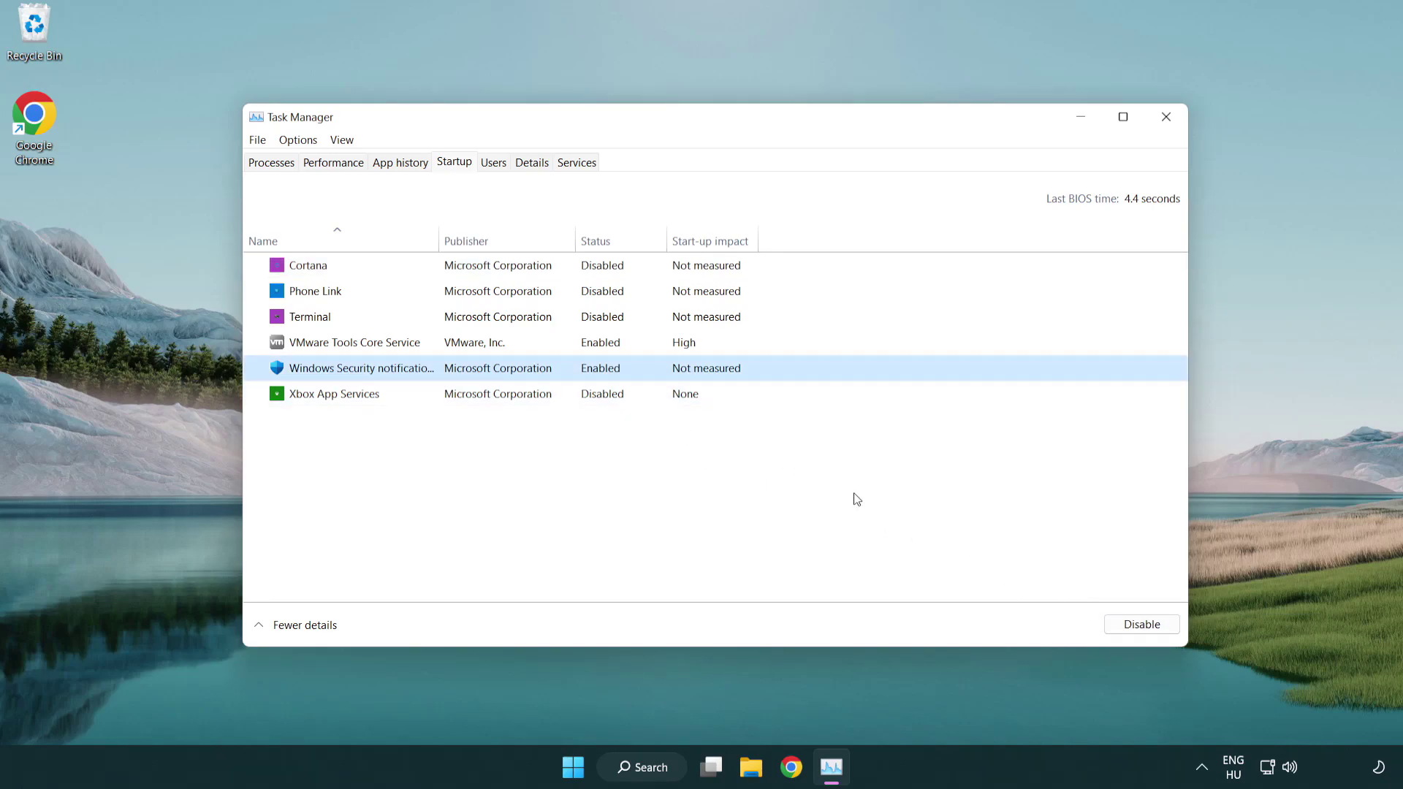
click(1135, 624)
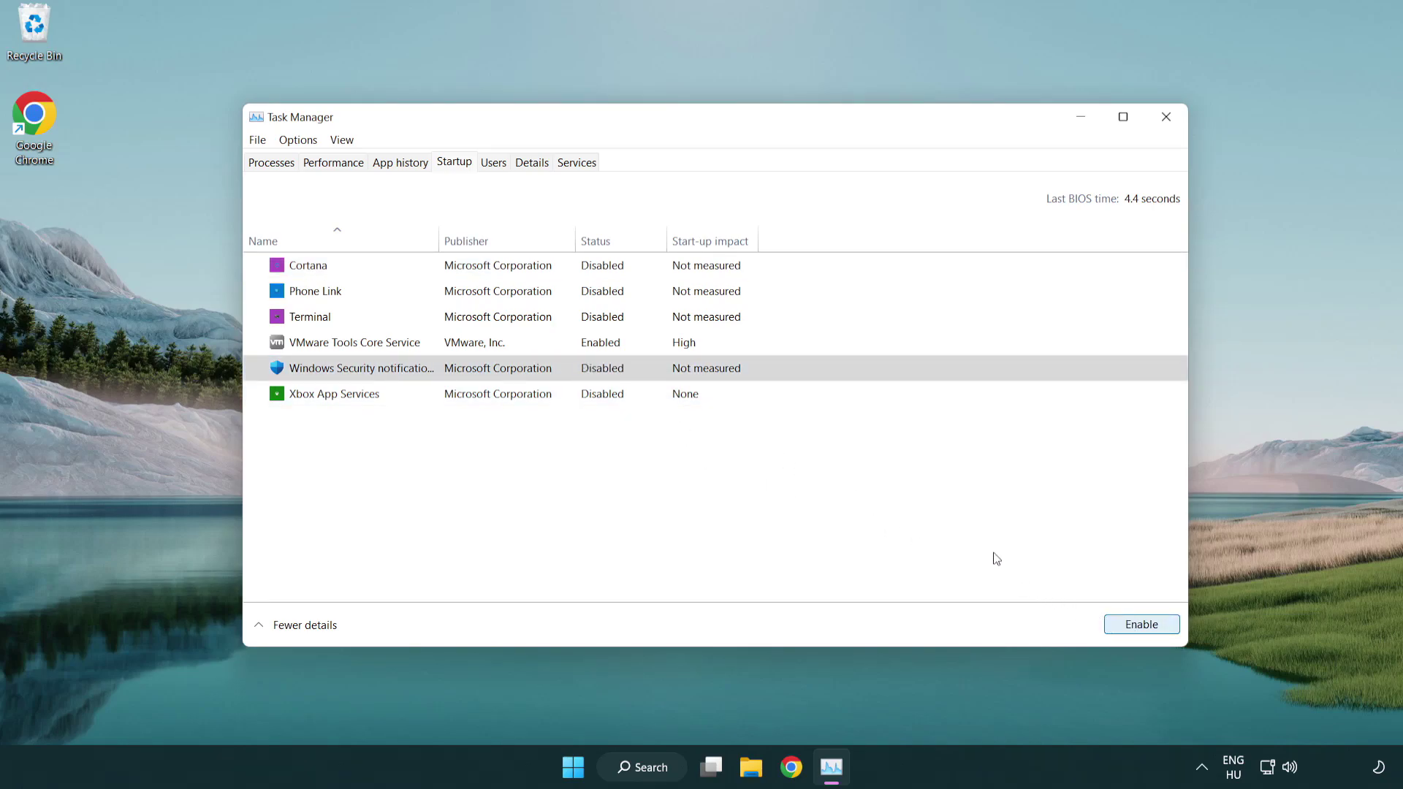
click(1168, 120)
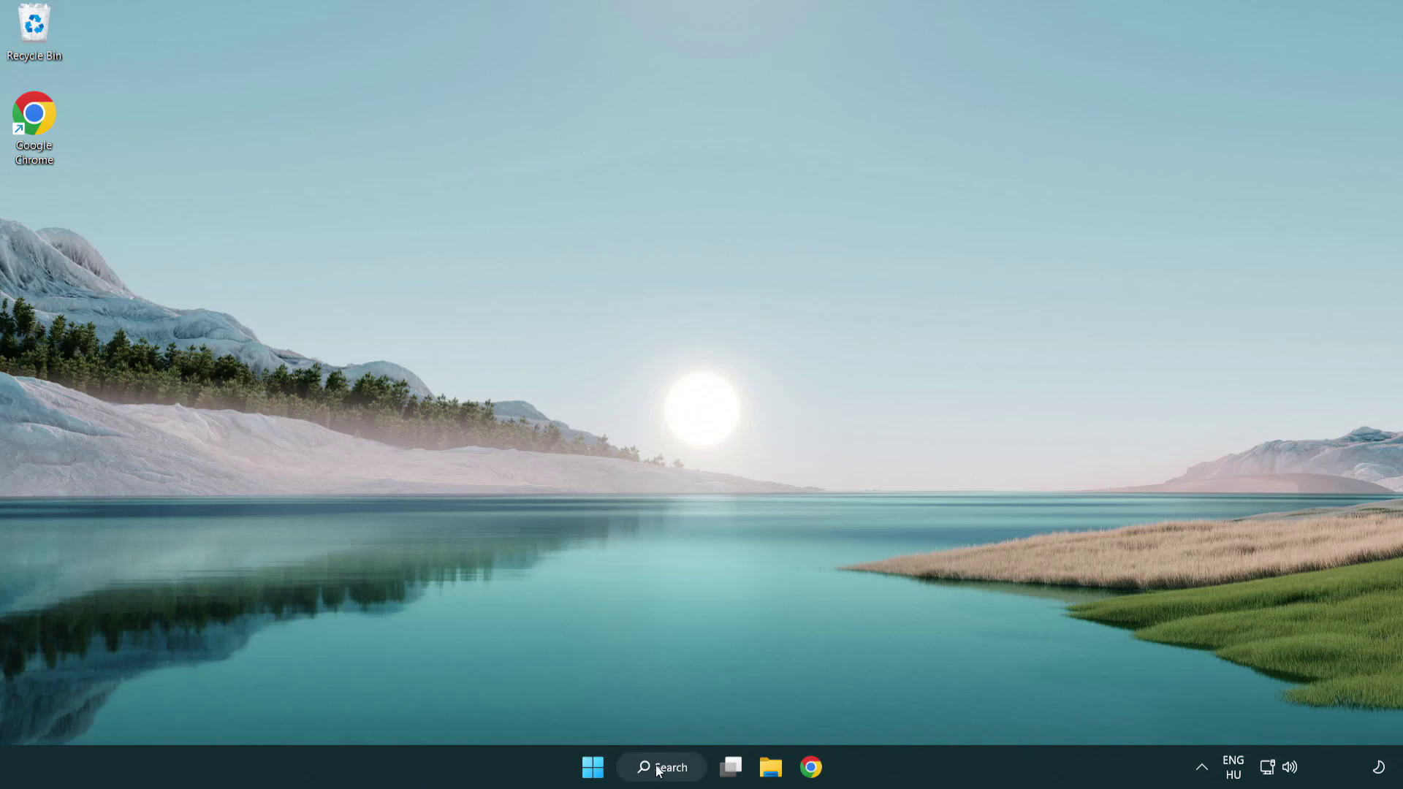
Search for 'security' and launch the Windows Security app.
click(665, 775)
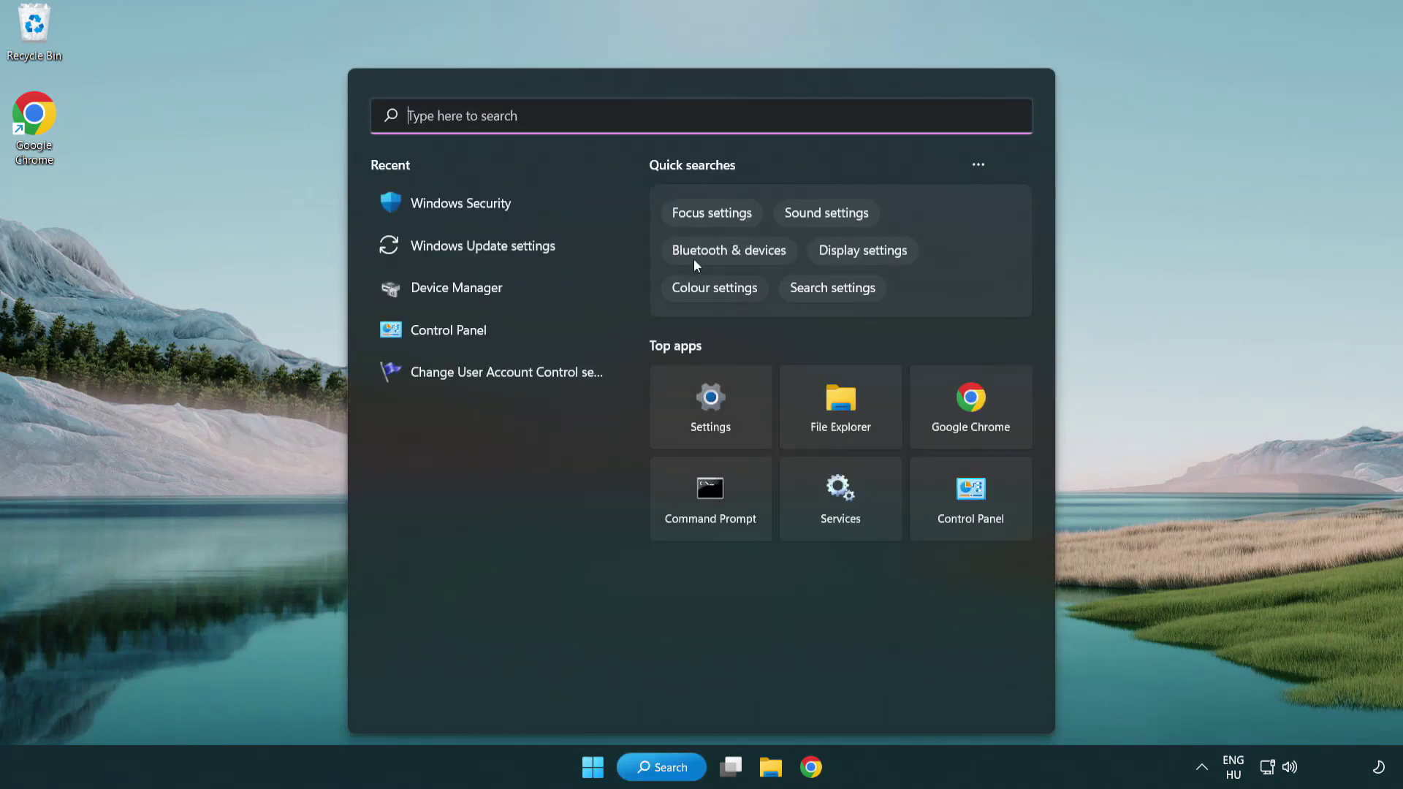
text(sec)
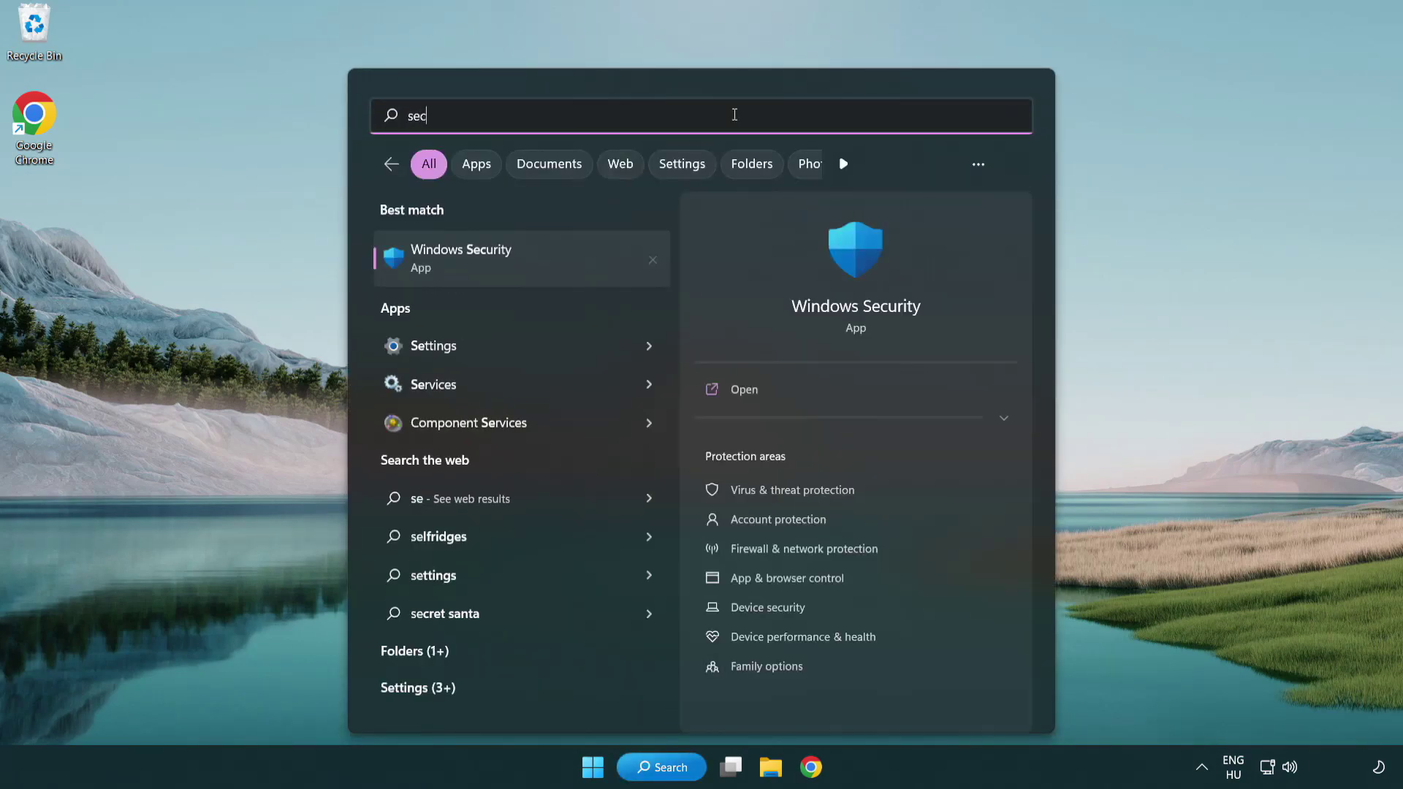
text(uri)
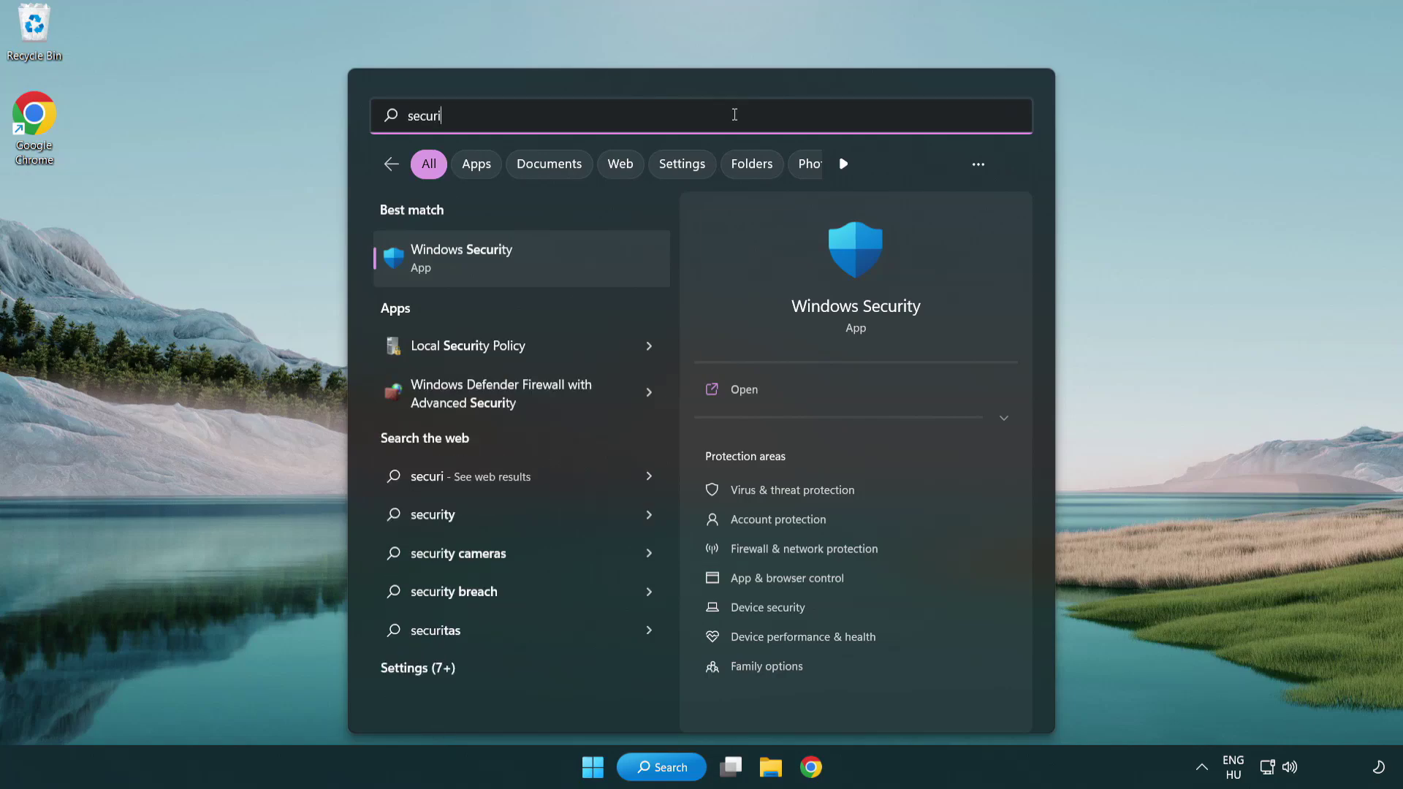
text(ty)
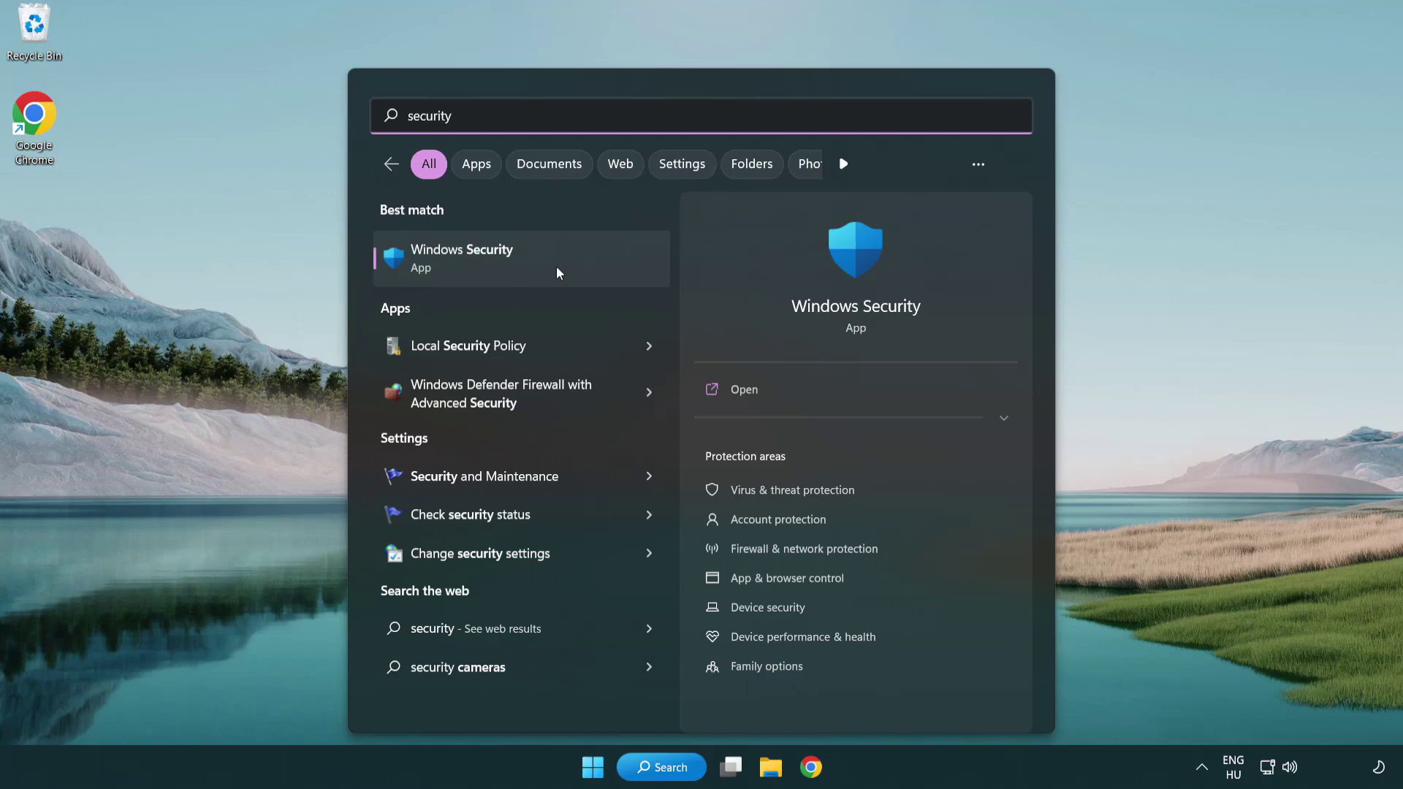
click(575, 271)
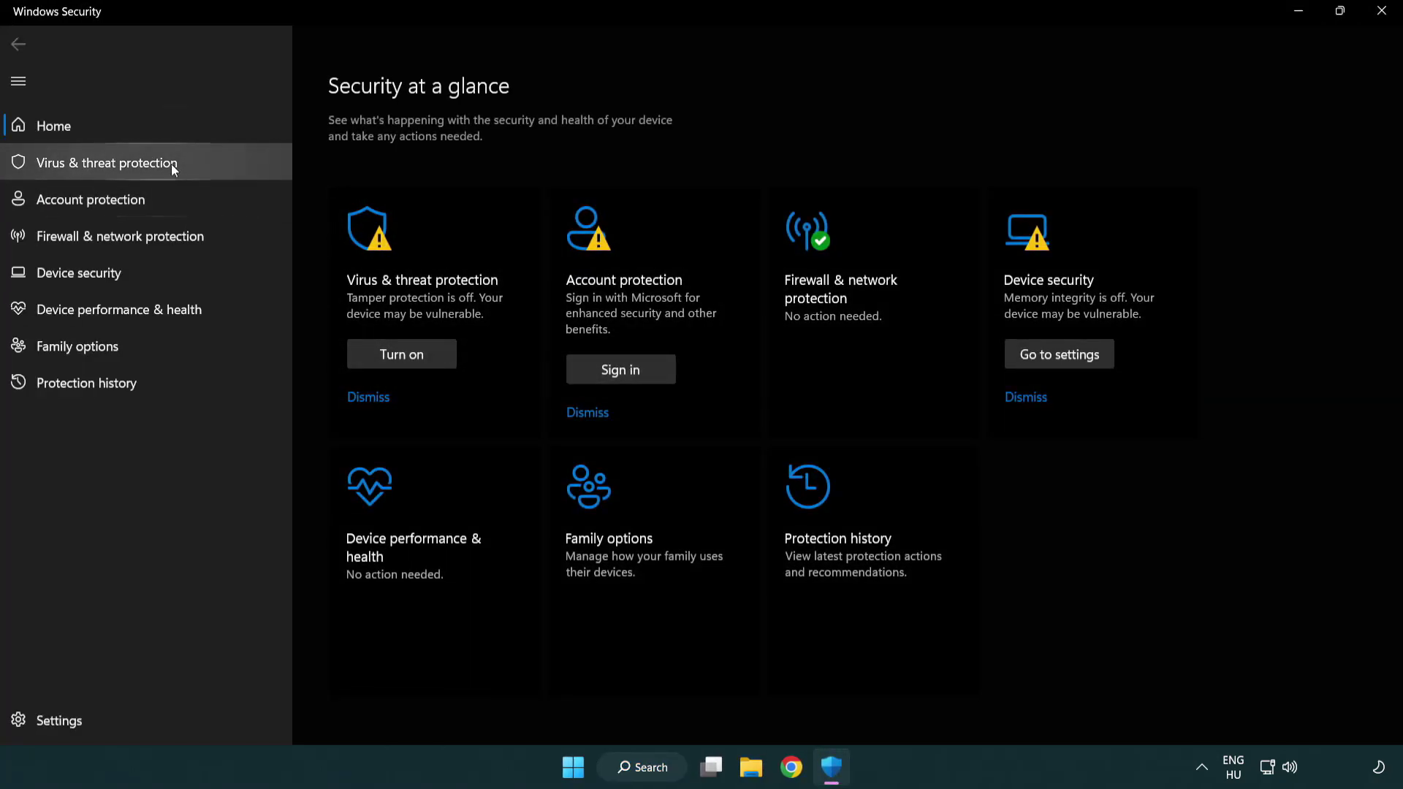
Go through Virus & threat protection settings to the antivirus Exclusions page listing chrome.exe.
click(211, 161)
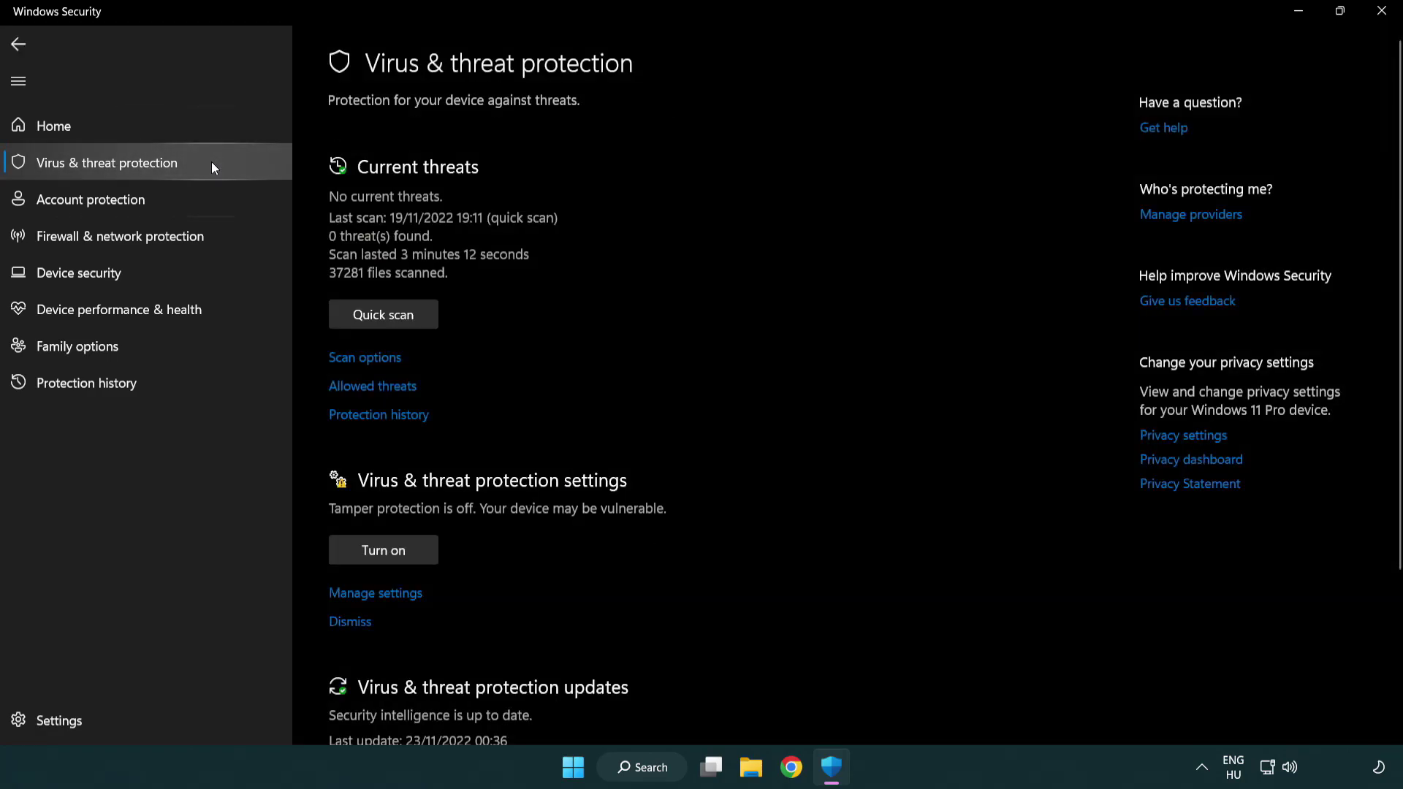
scroll(404, 300, down, 2)
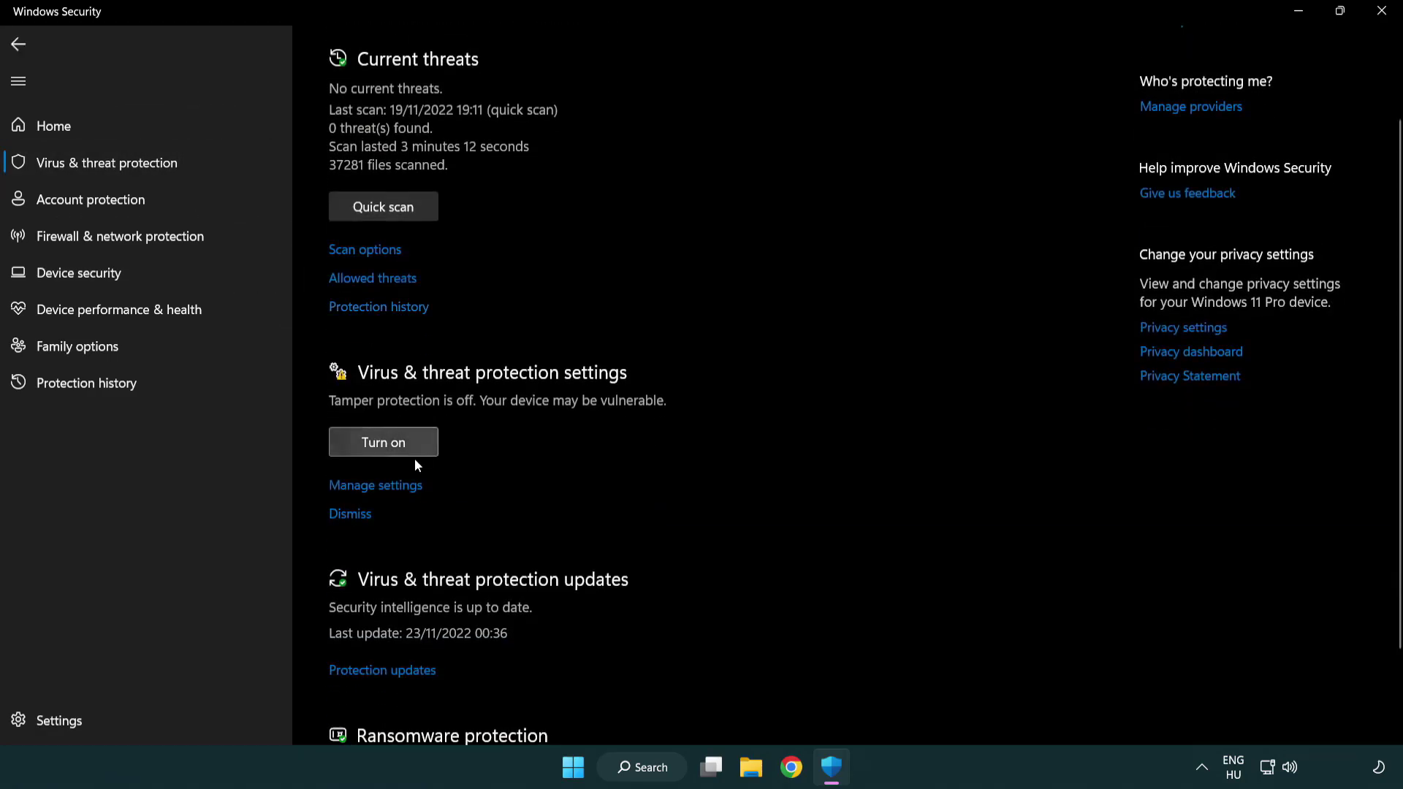
click(373, 488)
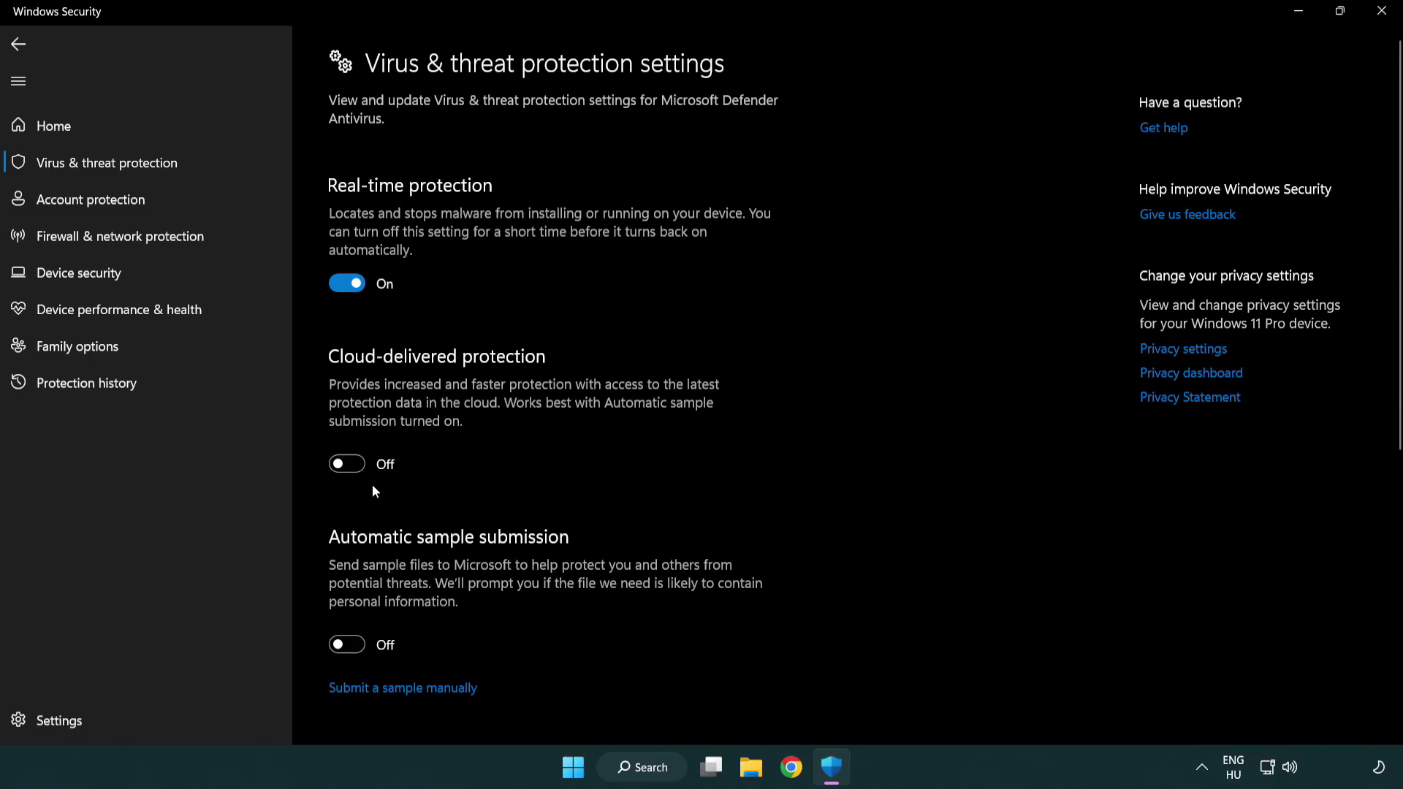
scroll(373, 485, down, 3)
scroll(373, 486, down, 2)
scroll(373, 486, down, 4)
scroll(374, 484, down, 1)
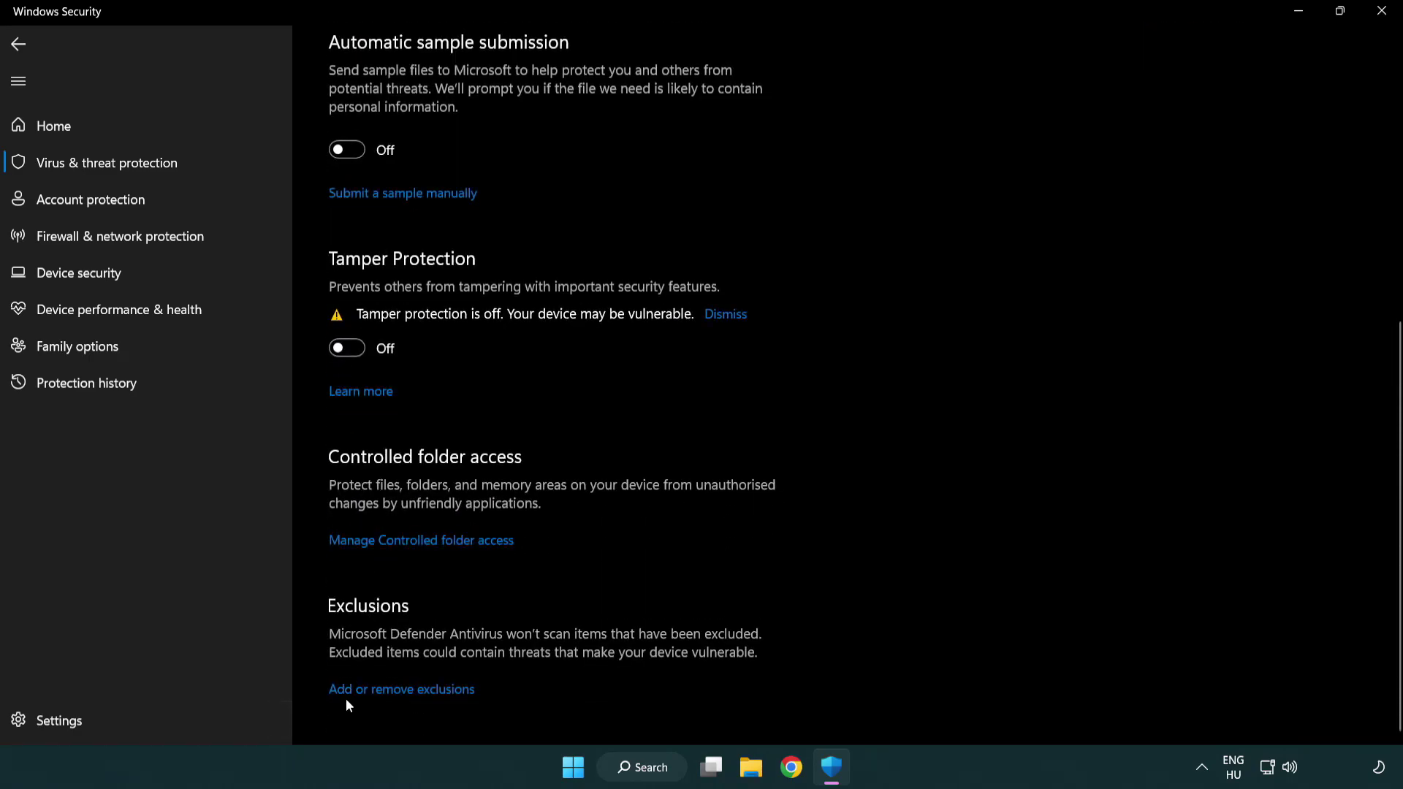
click(405, 688)
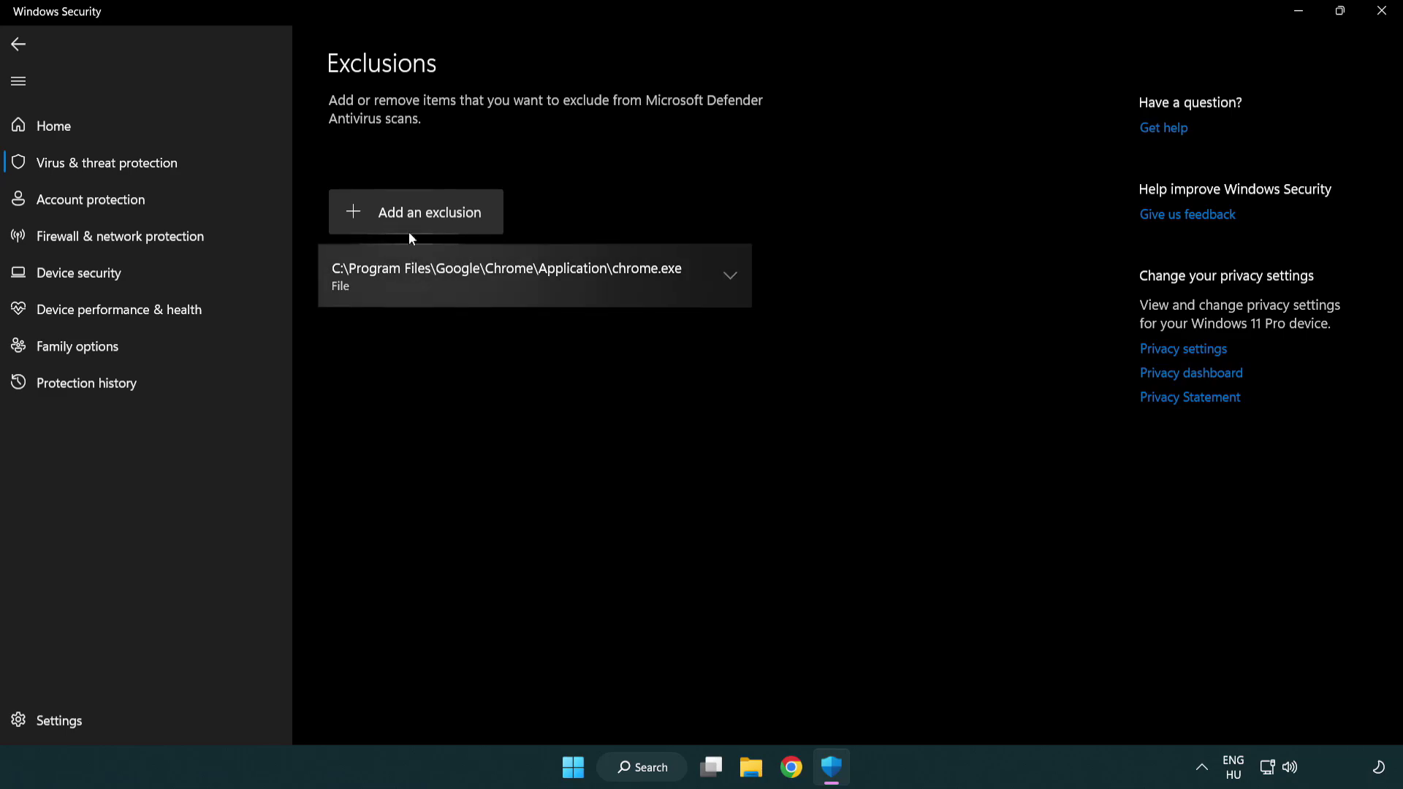
Start adding a new exclusion from the Add an exclusion dropdown.
click(419, 214)
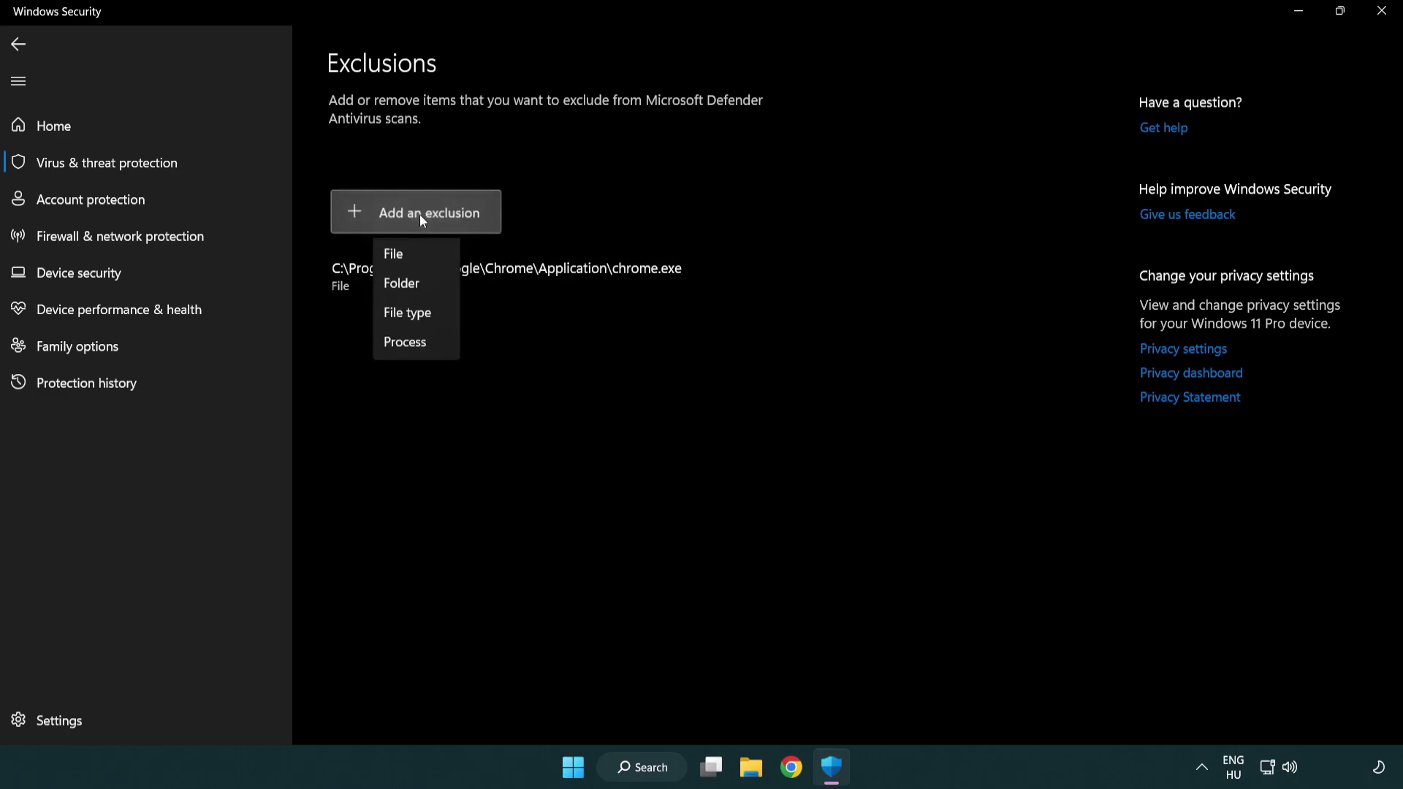
Choose a File exclusion and browse to C:\Program Files (x86)\NOT WORKING APP.
click(422, 257)
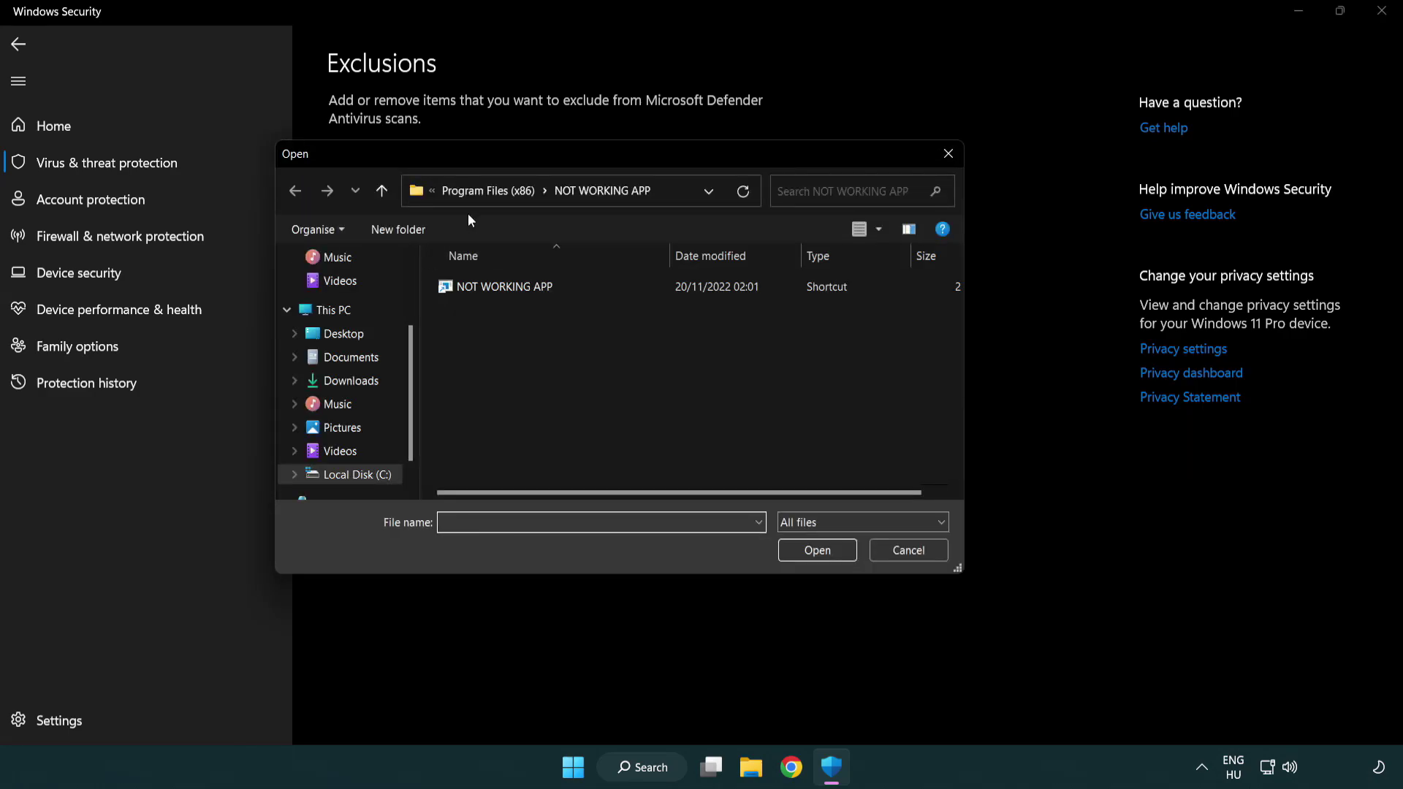
click(475, 195)
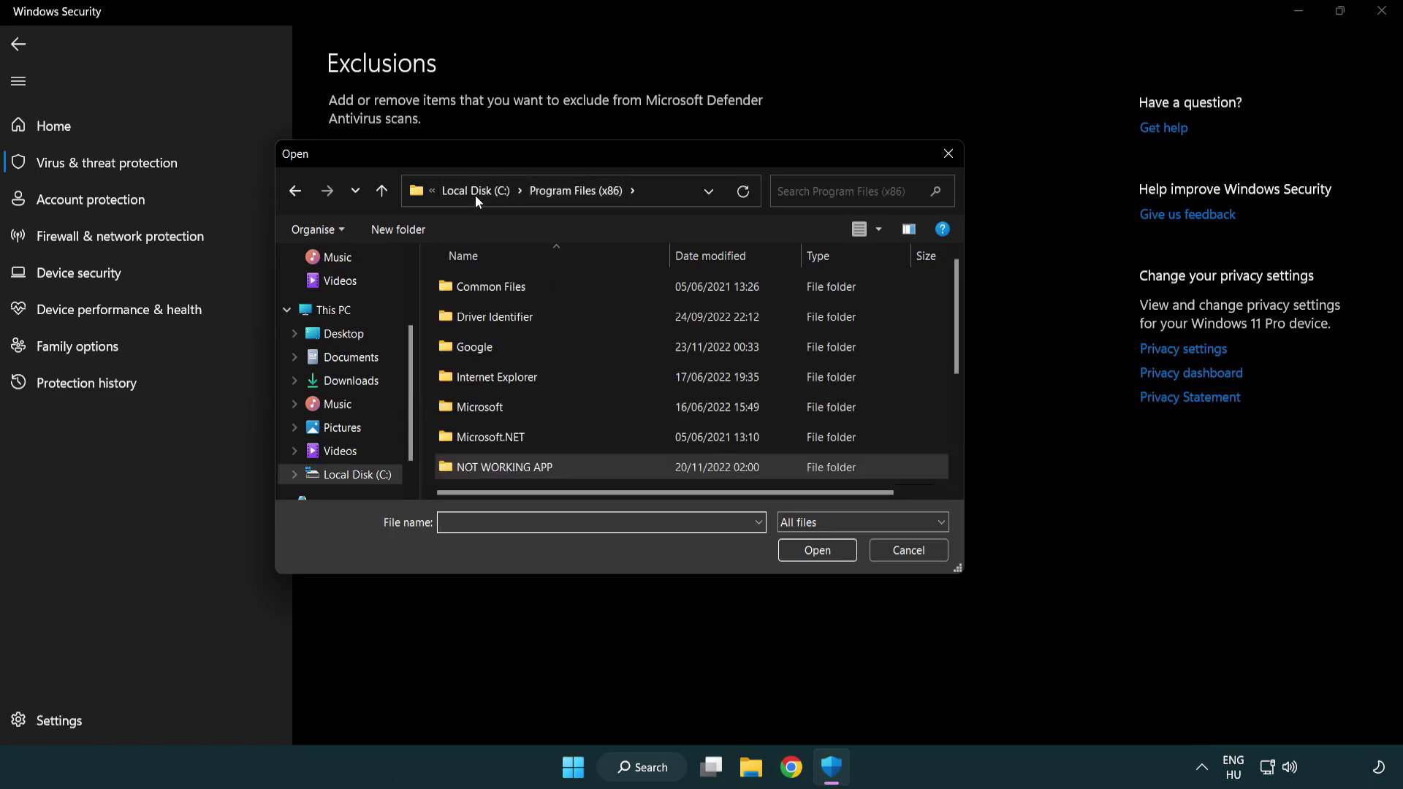
click(484, 192)
click(476, 197)
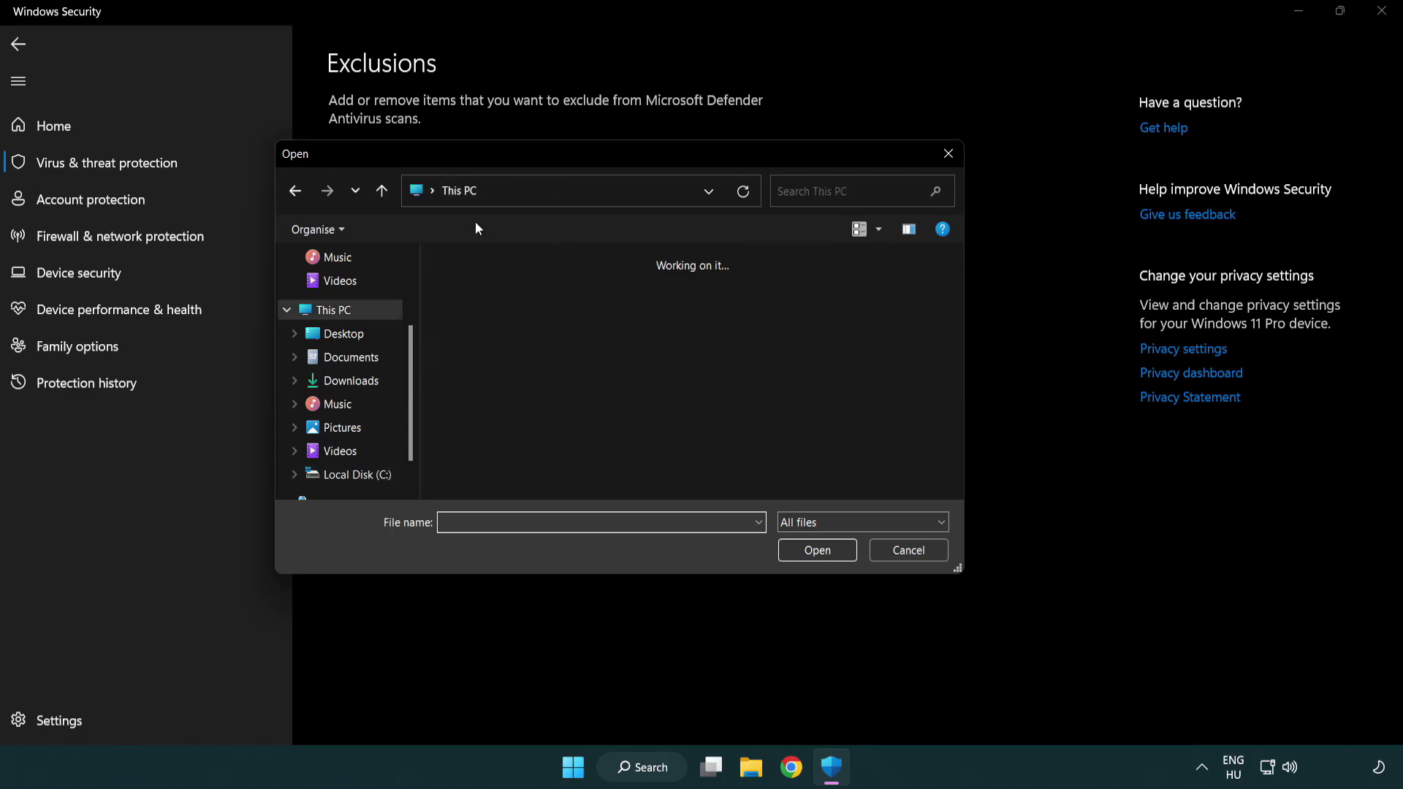
double_click(513, 486)
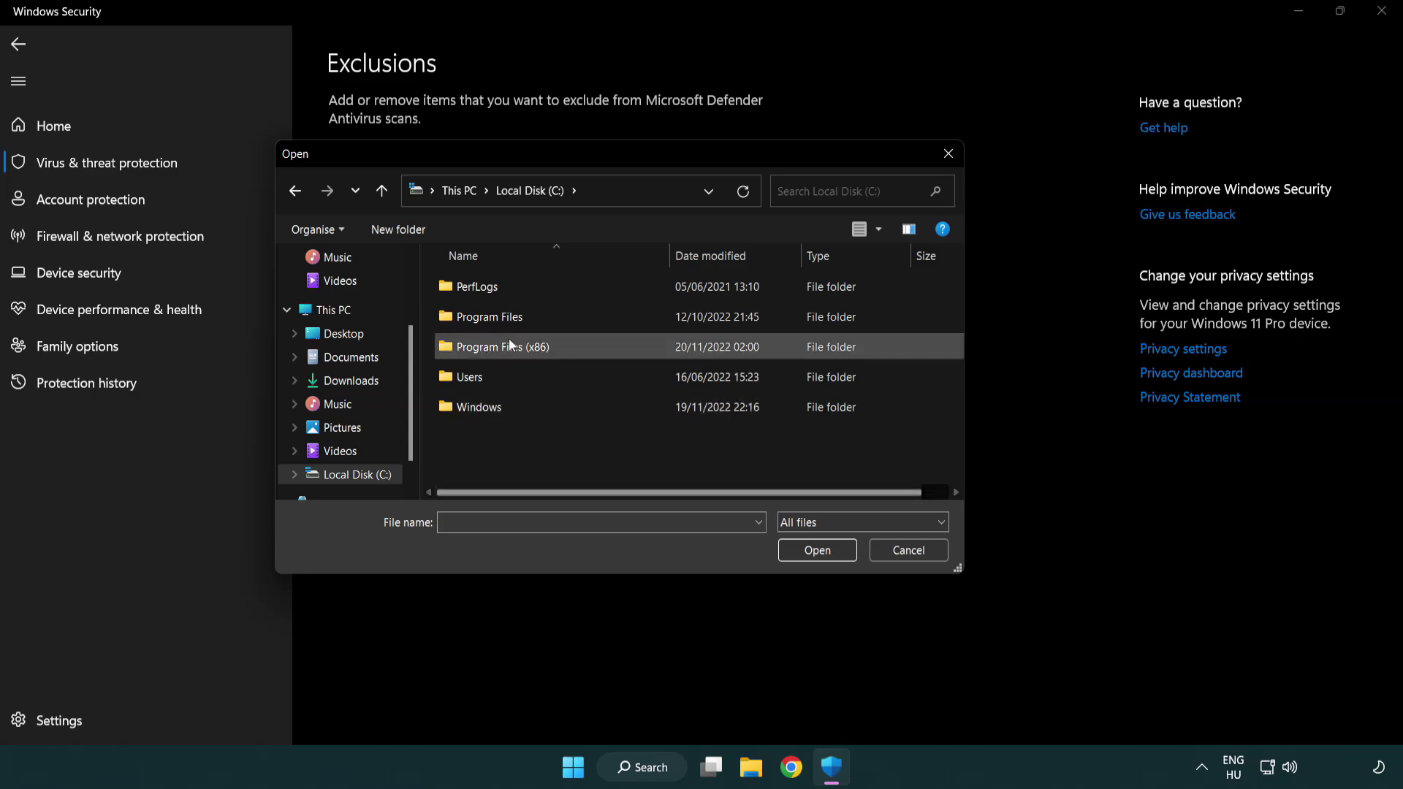
double_click(512, 345)
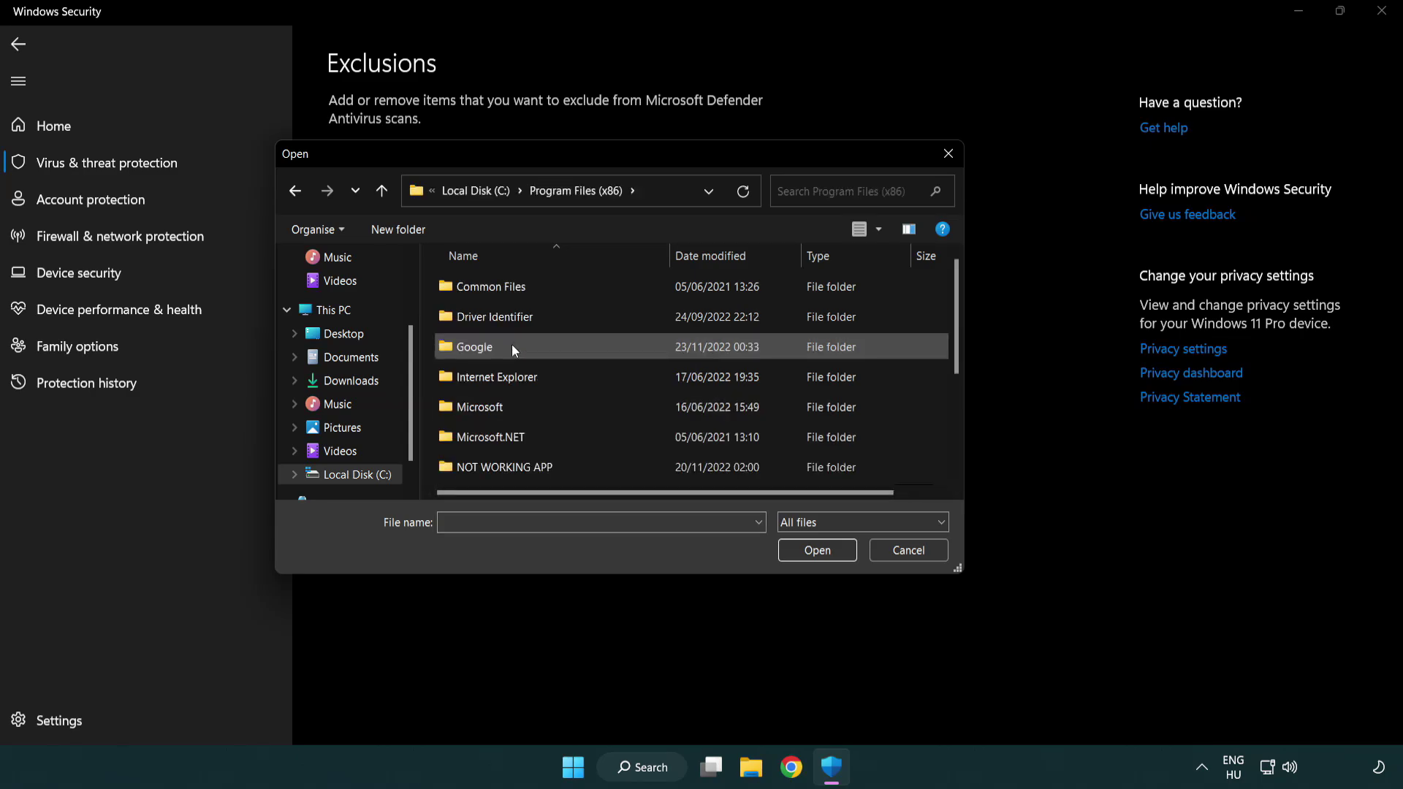
double_click(523, 469)
Exclude the NOT WORKING APP shortcut from scans and close Windows Security.
click(494, 286)
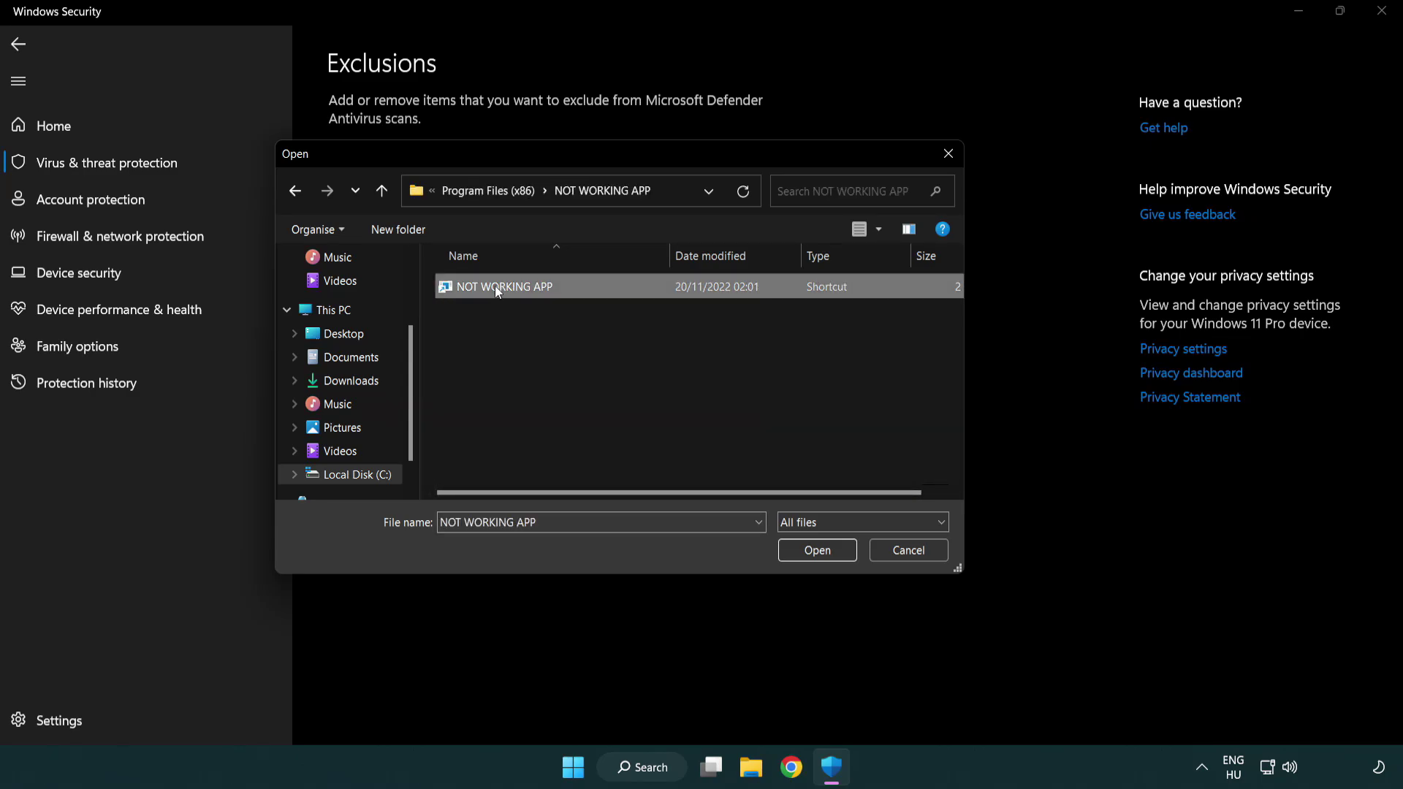
click(813, 554)
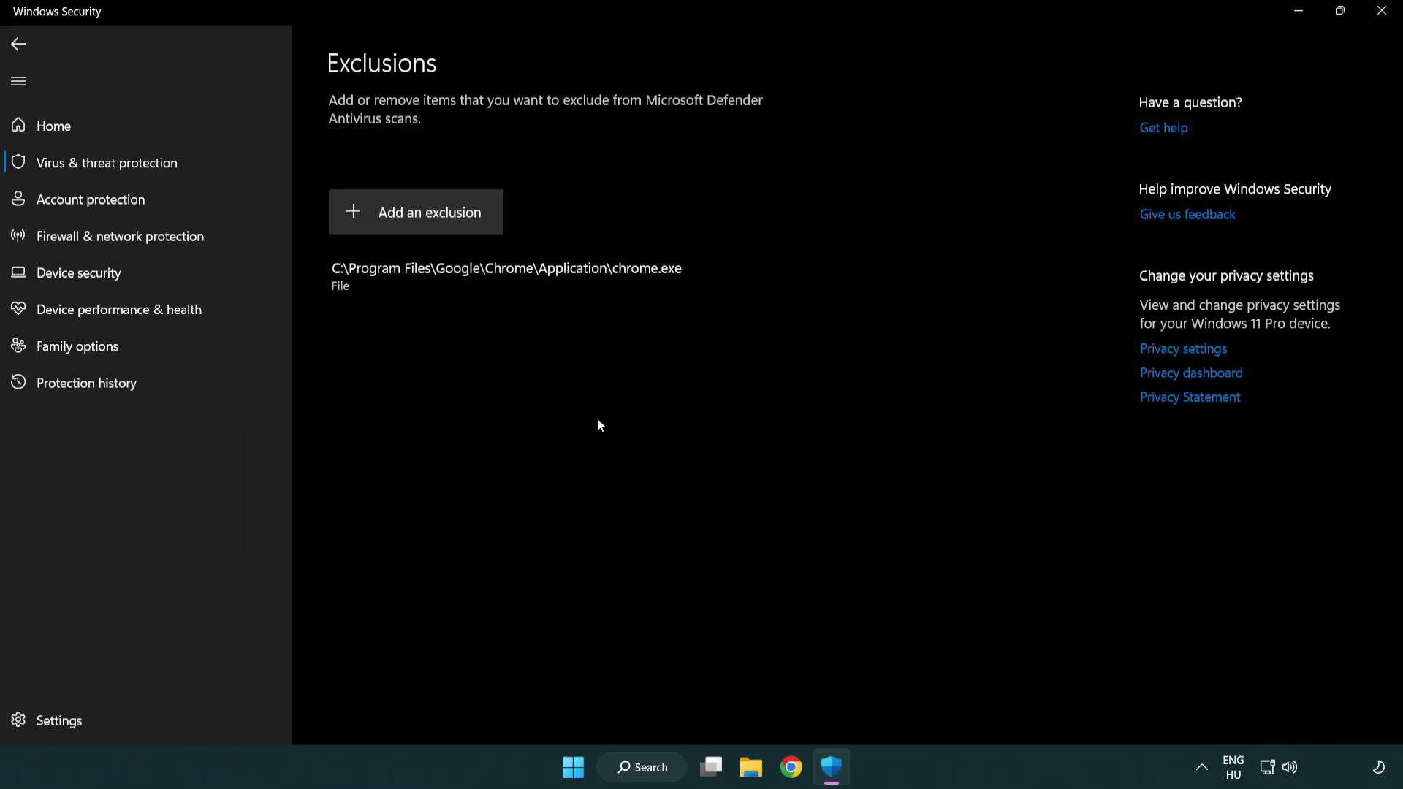
click(1383, 20)
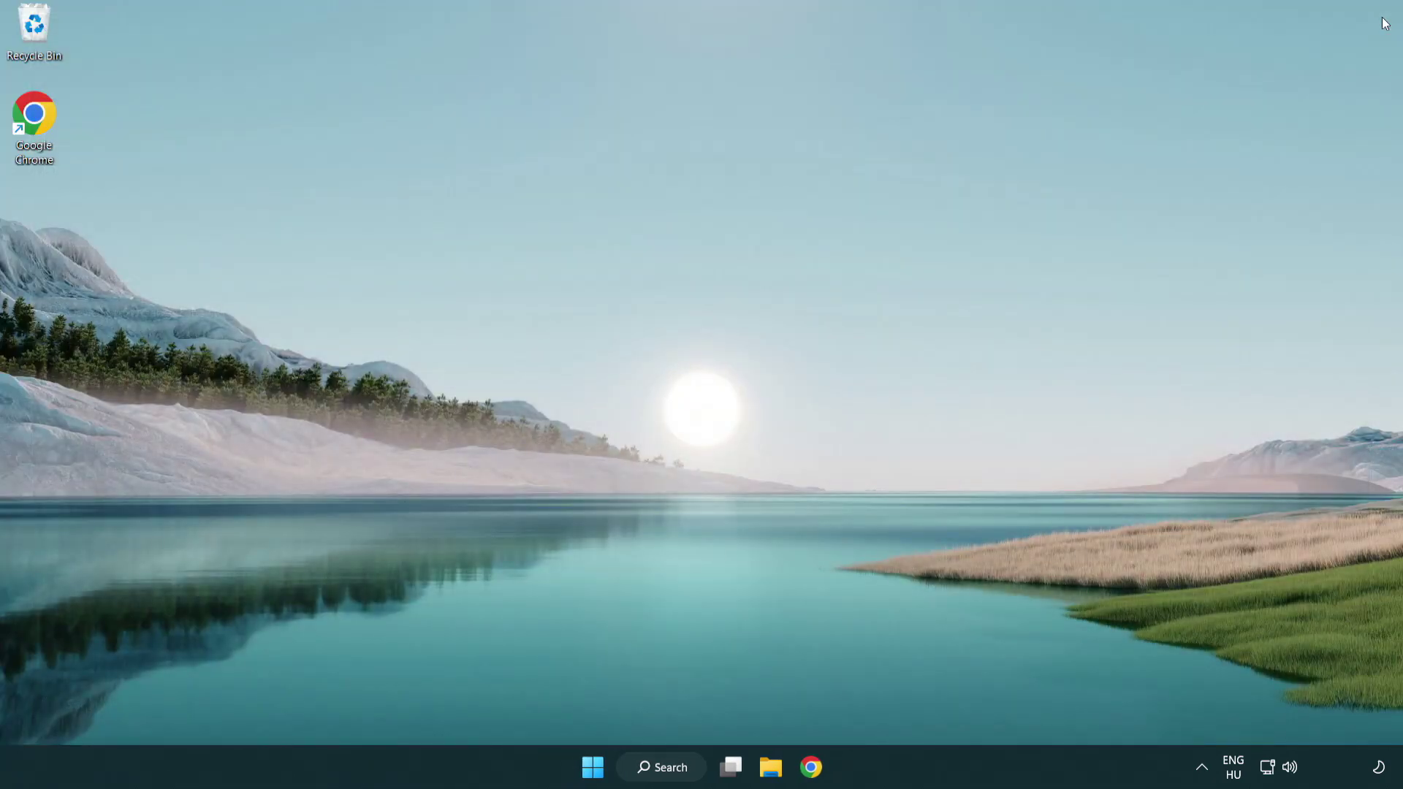
Show the Start menu's Sleep, Shut down and Restart power options.
click(593, 772)
click(930, 705)
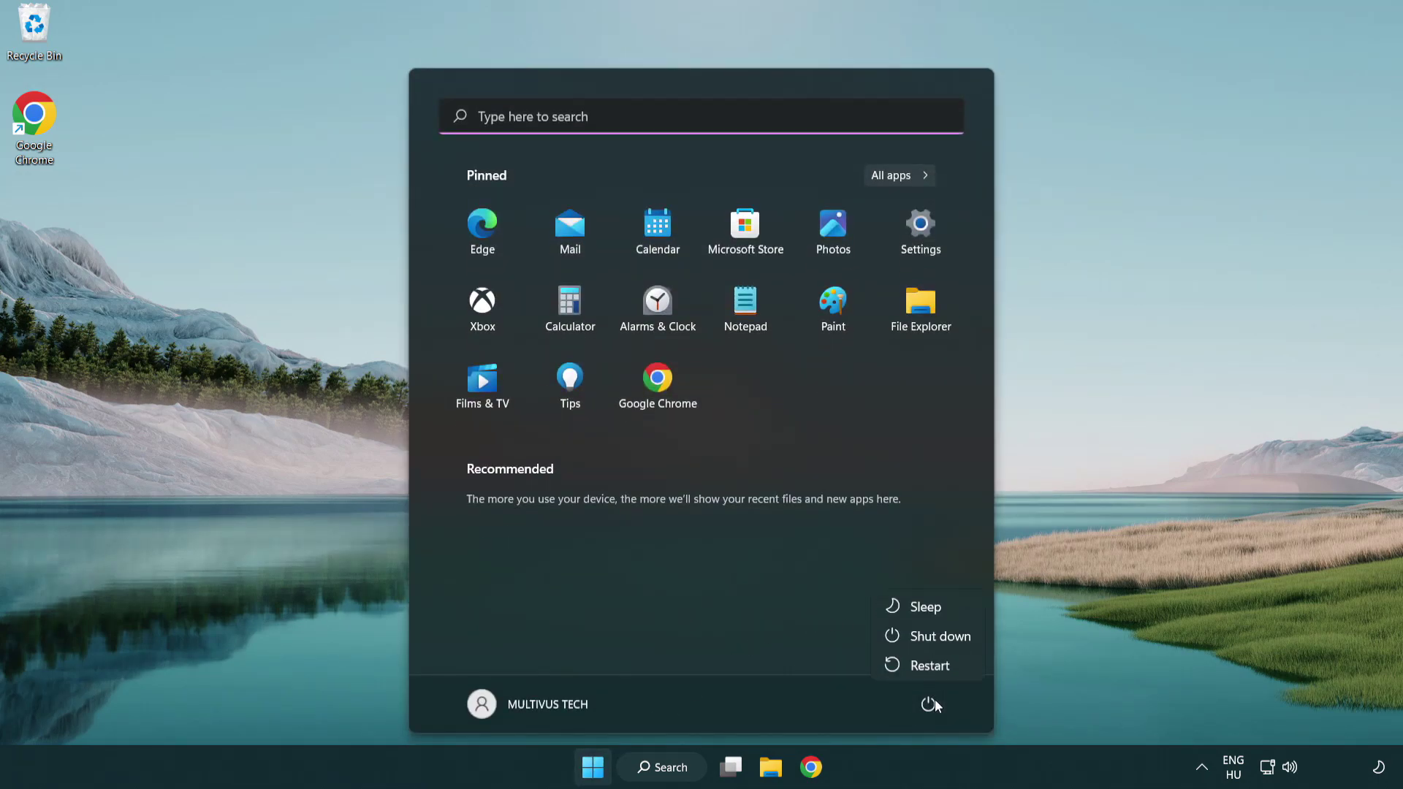